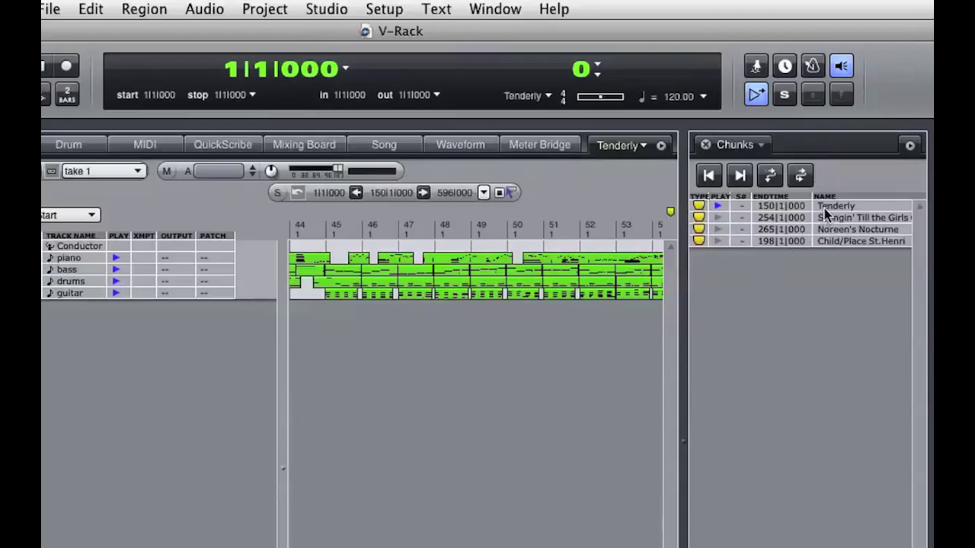
- Cycle through the song chunks and make Tenderly the active chunk again
click(717, 219)
click(720, 229)
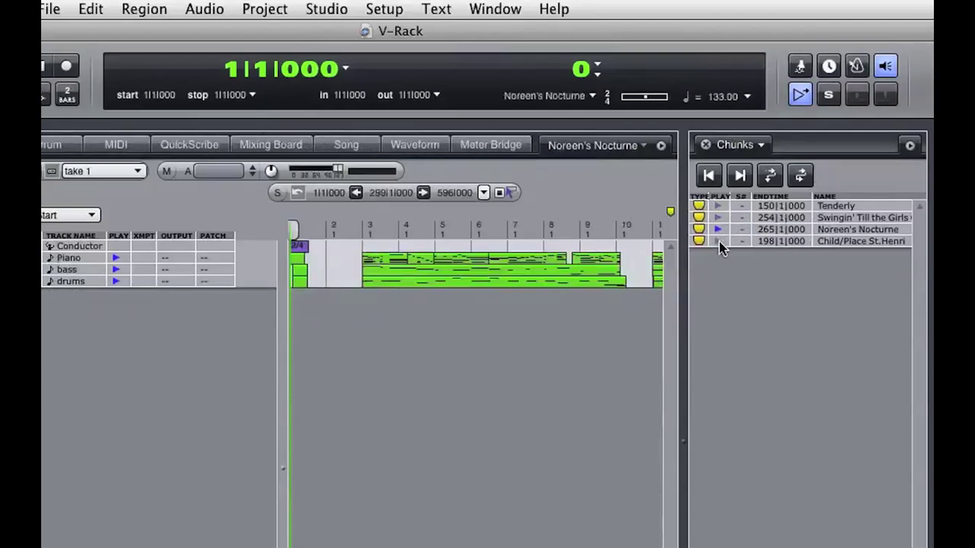
click(719, 241)
click(720, 229)
click(718, 218)
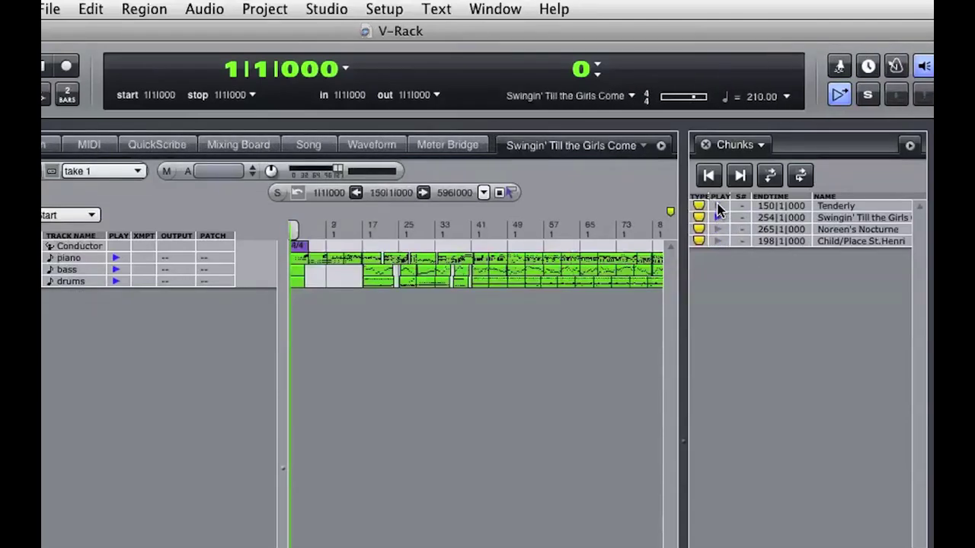
click(719, 206)
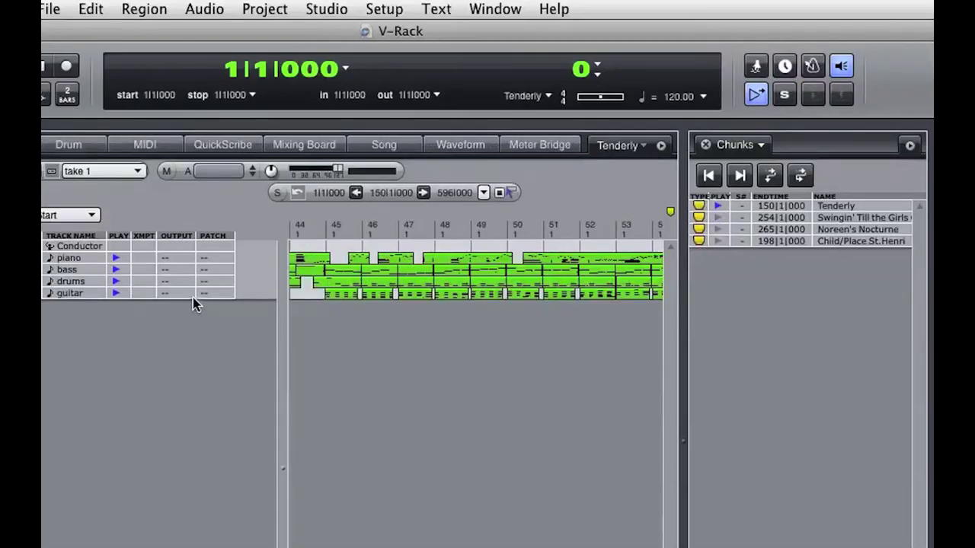
- Add a stereo MOTU MachFive3 instrument track to the project
click(255, 9)
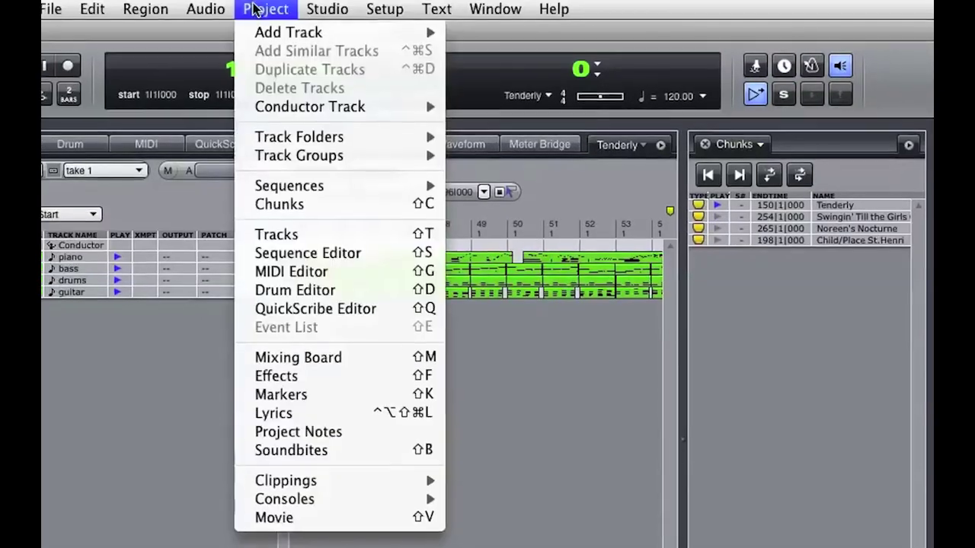
mouse_move(343, 32)
mouse_move(537, 124)
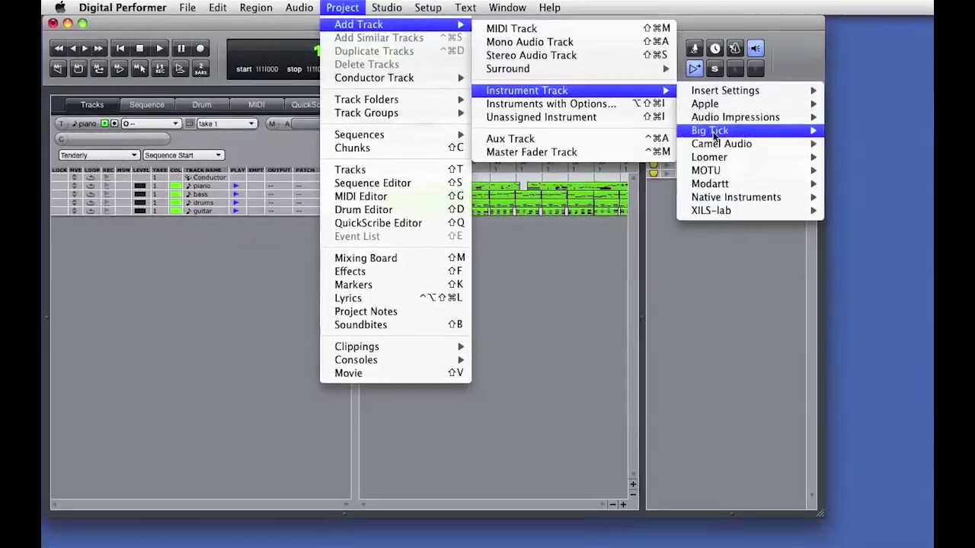
mouse_move(726, 191)
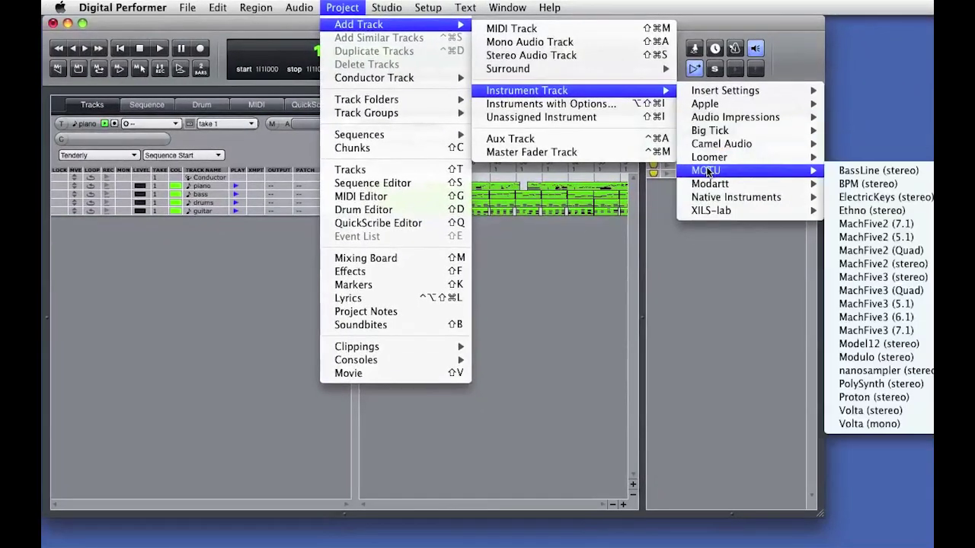
click(882, 278)
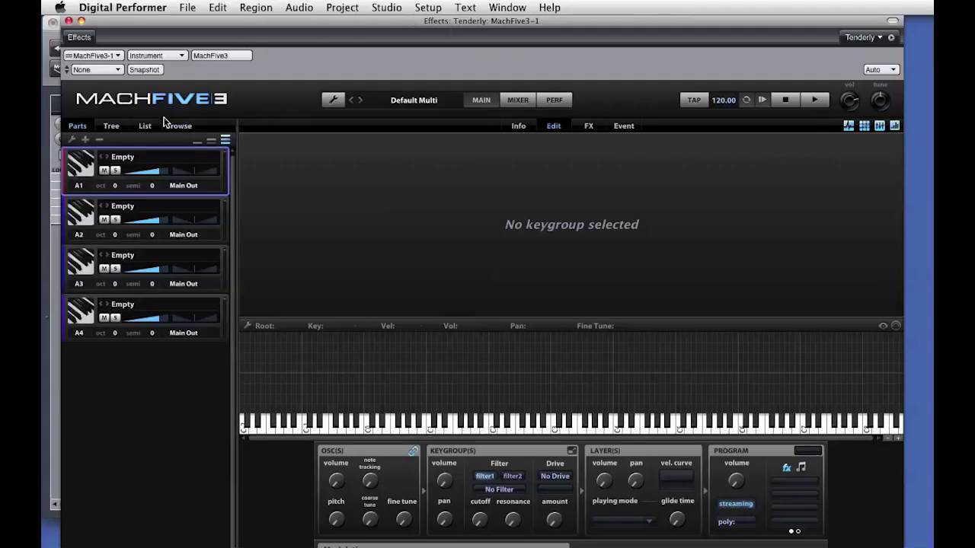
- Load Concert Grnd Piano from Universal Loops & Instruments into part A1, then select part A2
double_click(146, 164)
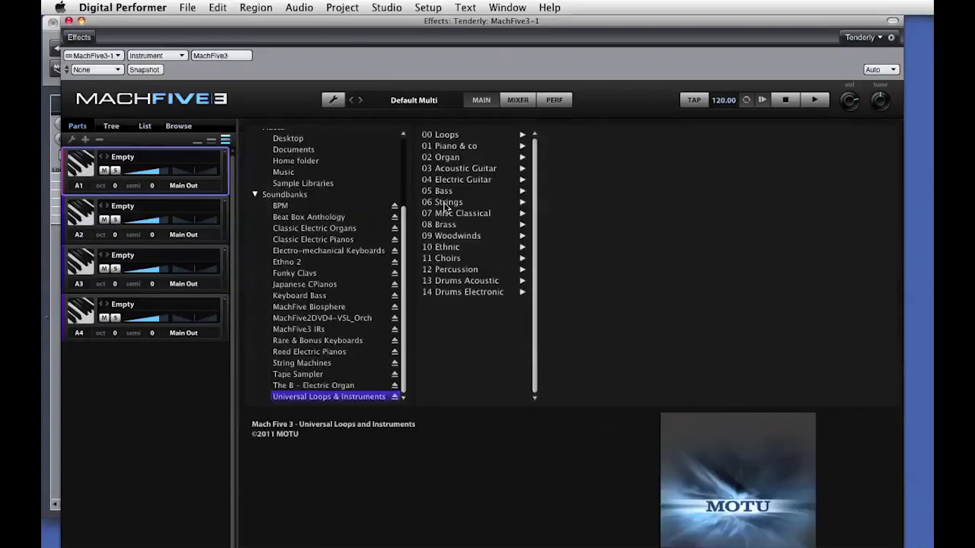
click(467, 147)
click(559, 136)
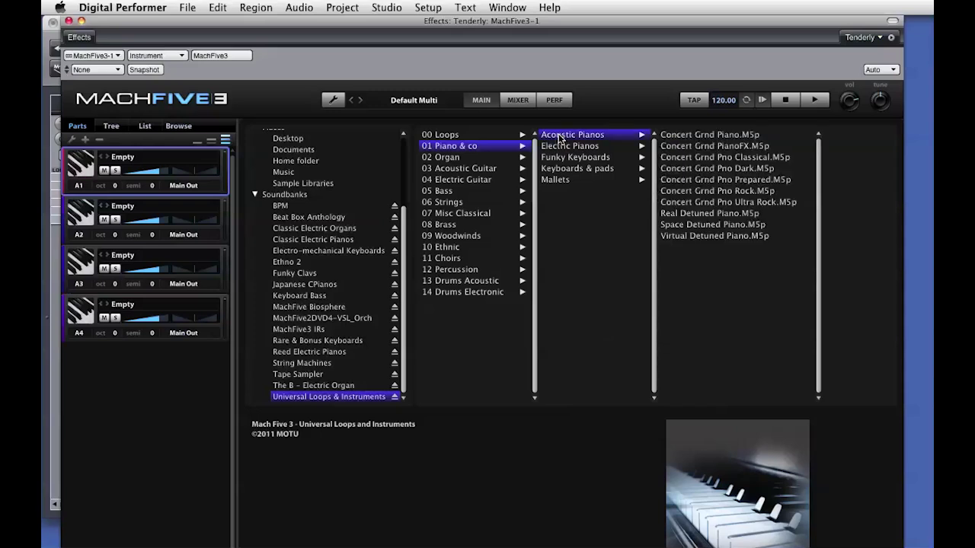
double_click(684, 135)
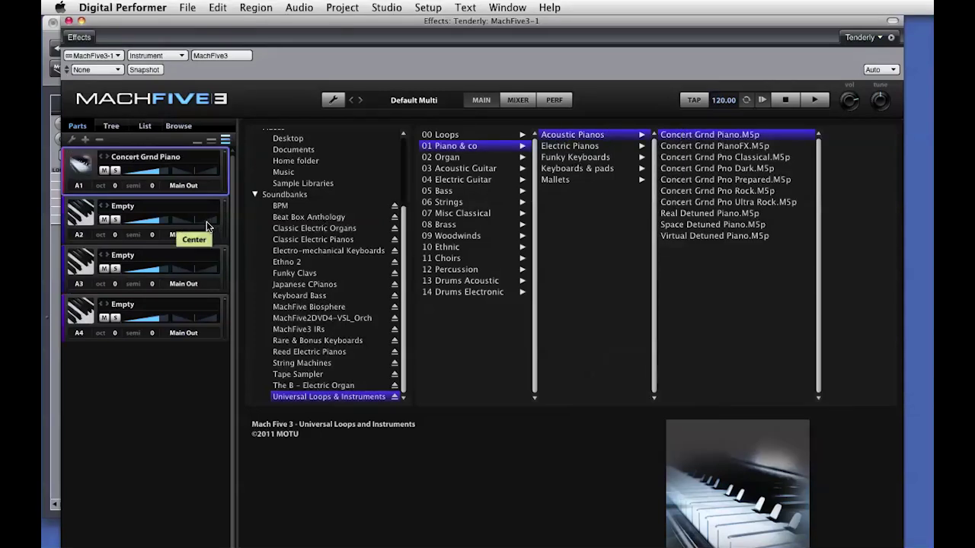
click(163, 210)
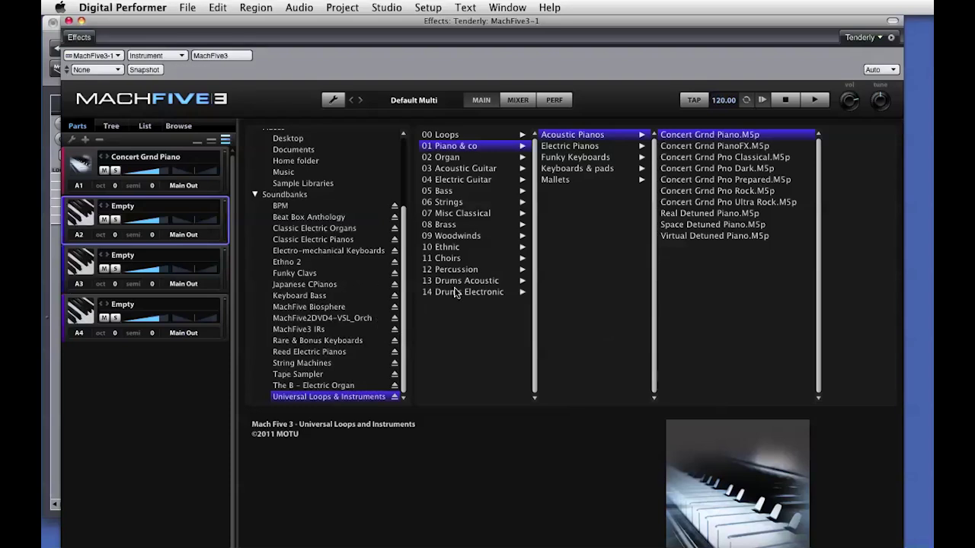
- Load Acoustic Bass into part A2 and Jazz Kit into part A3
click(468, 192)
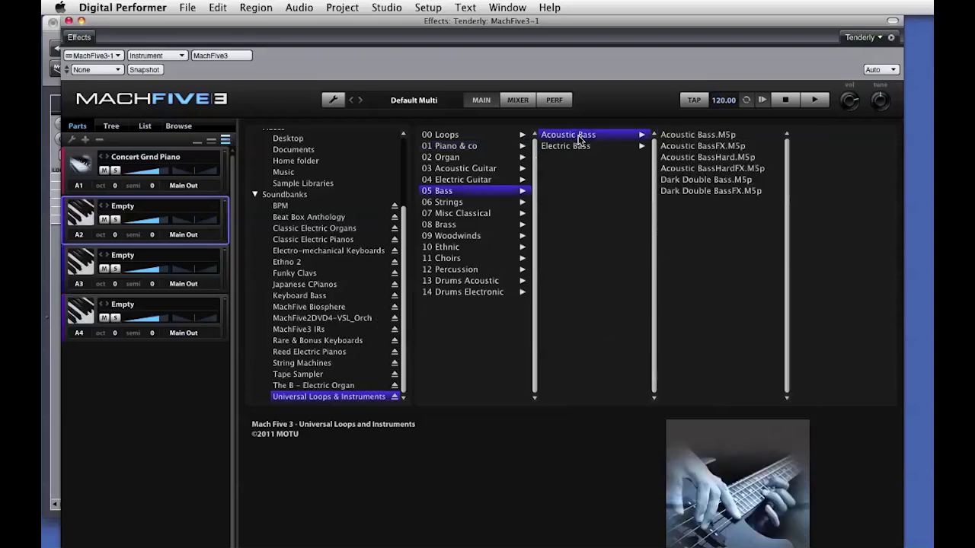
double_click(682, 135)
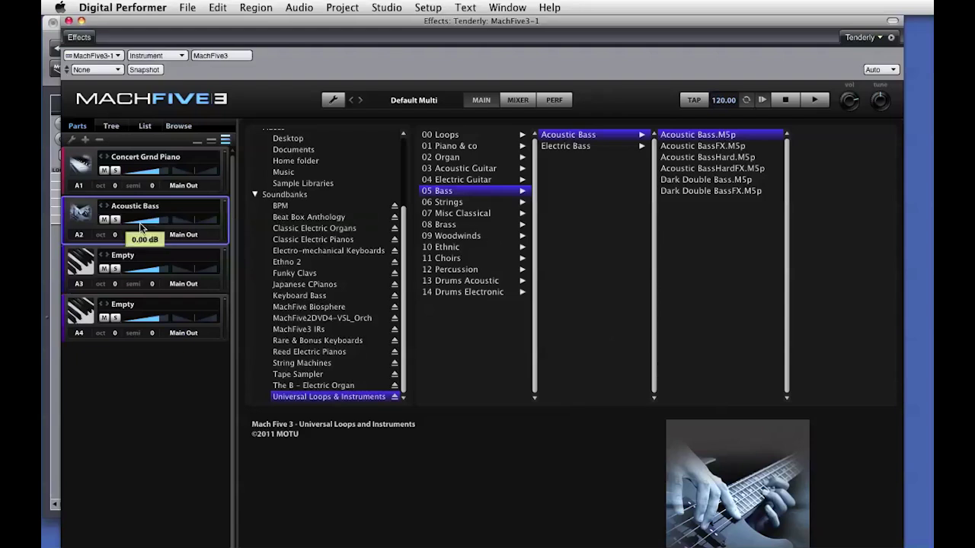
click(134, 264)
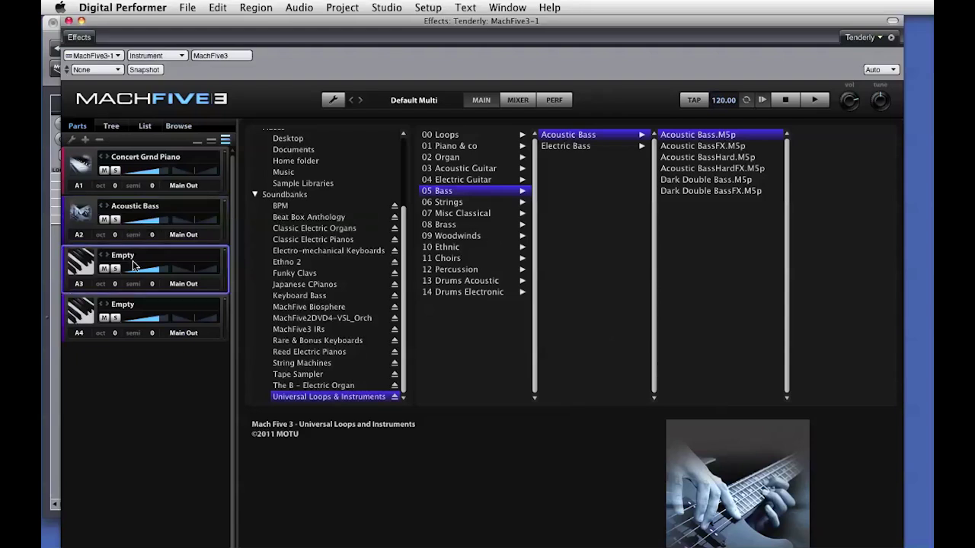
click(464, 282)
click(587, 136)
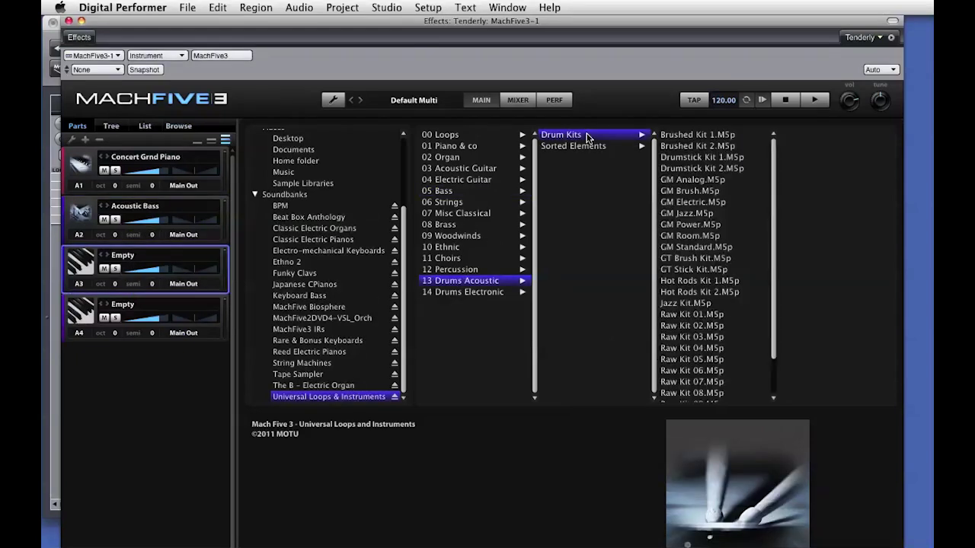
double_click(684, 303)
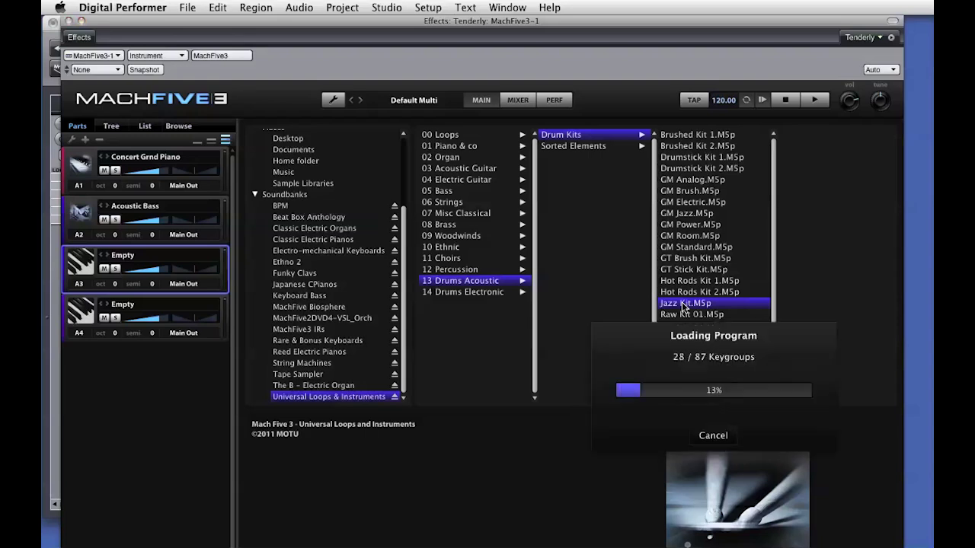
- Load Jazz Guitar 1 into part A4 and bring the MachFive 3 window back into focus
click(160, 311)
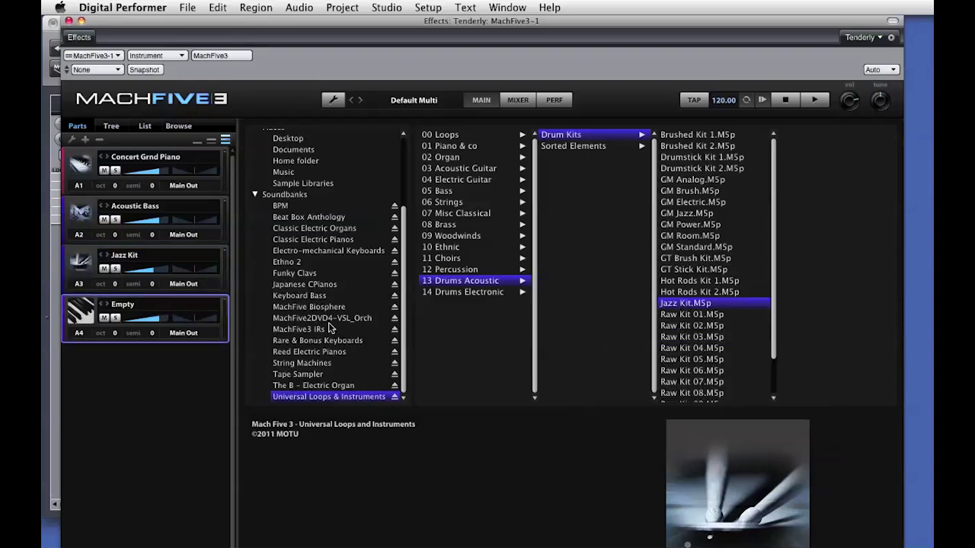
click(467, 181)
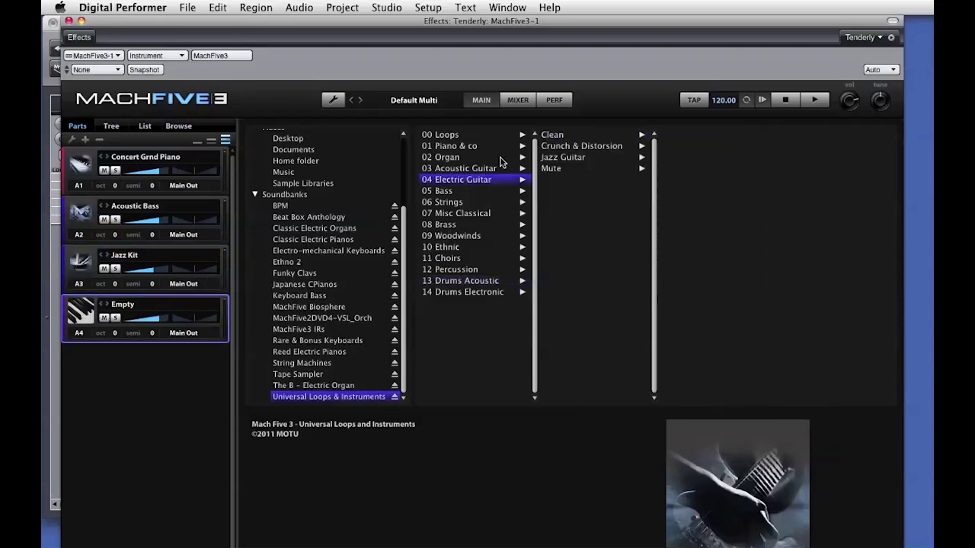
click(557, 157)
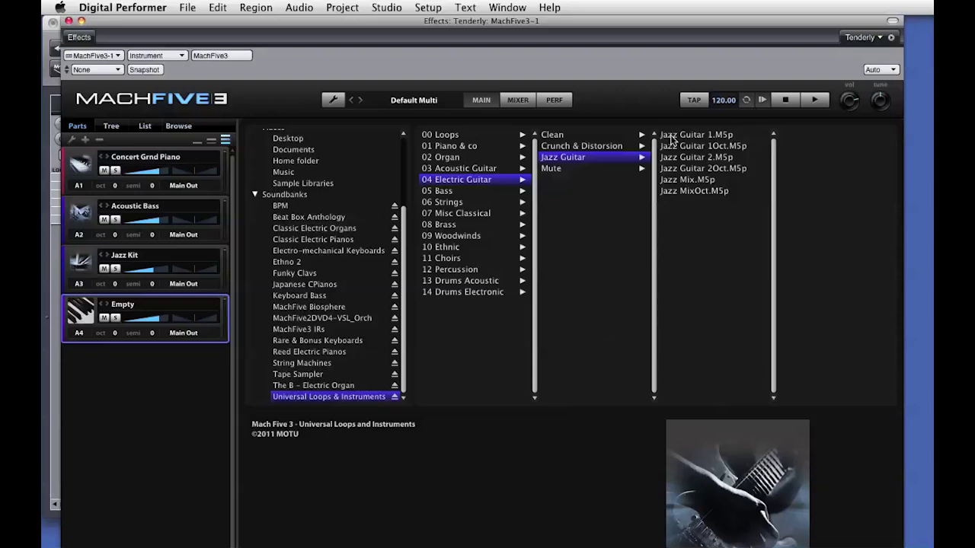
double_click(671, 136)
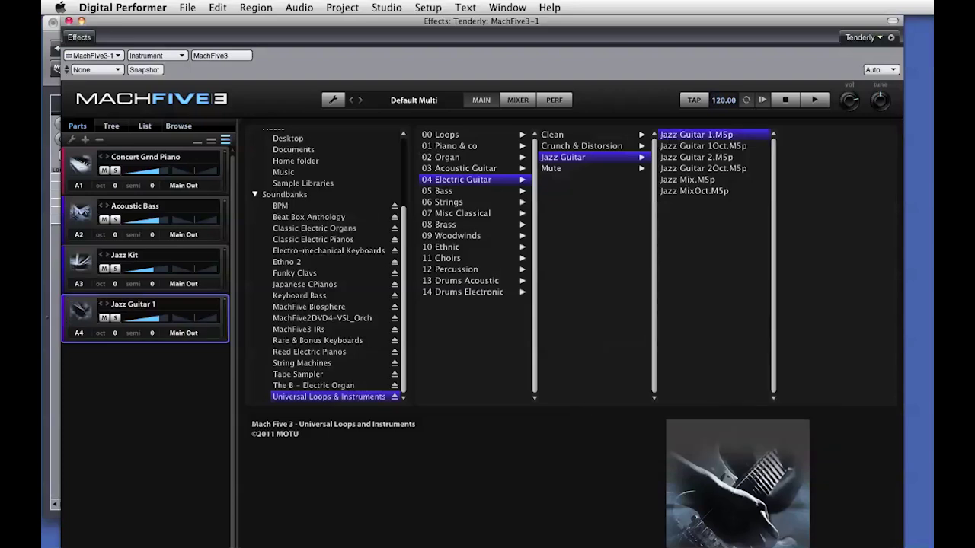
key(super+Tab)
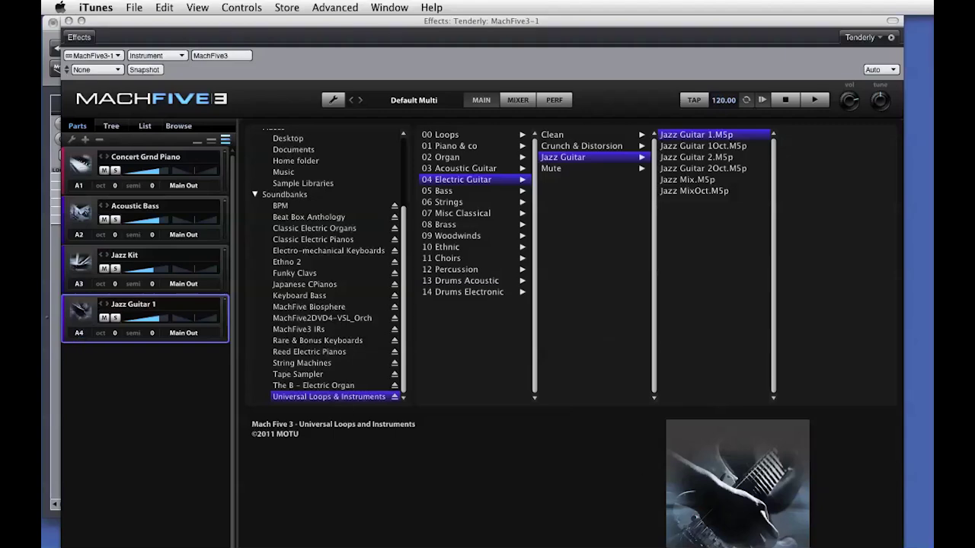
click(111, 71)
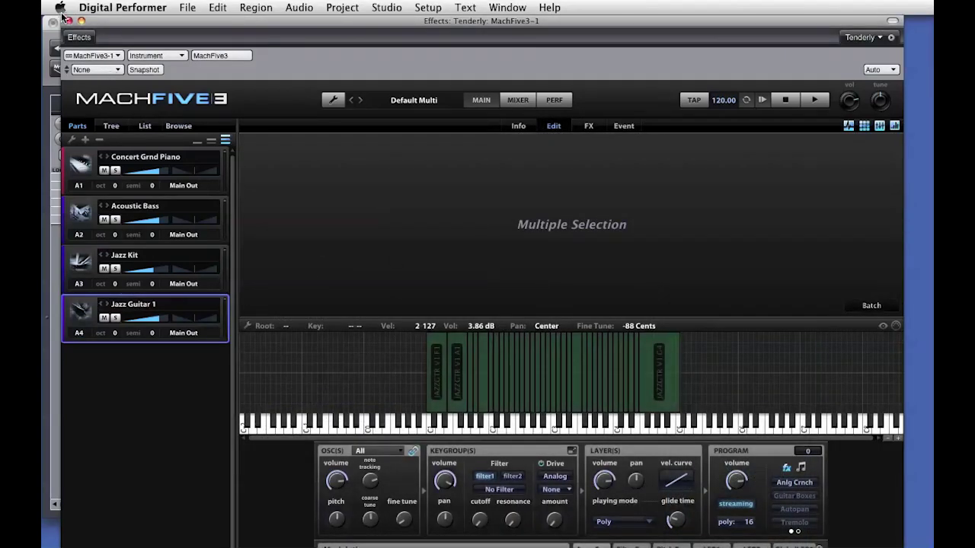
- Close MachFive 3 and route the piano and bass tracks to MachFive3-1-1 and MachFive3-1-2
click(69, 21)
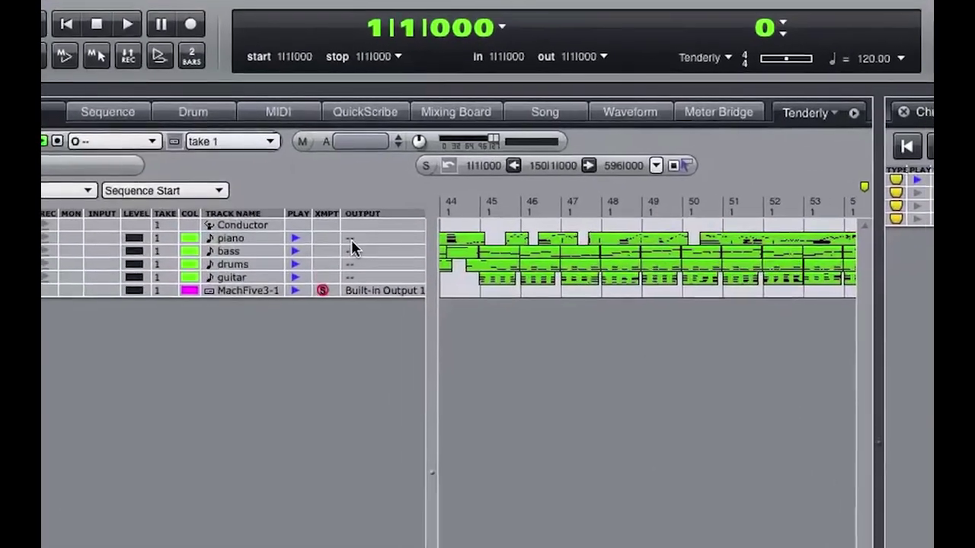
click(302, 187)
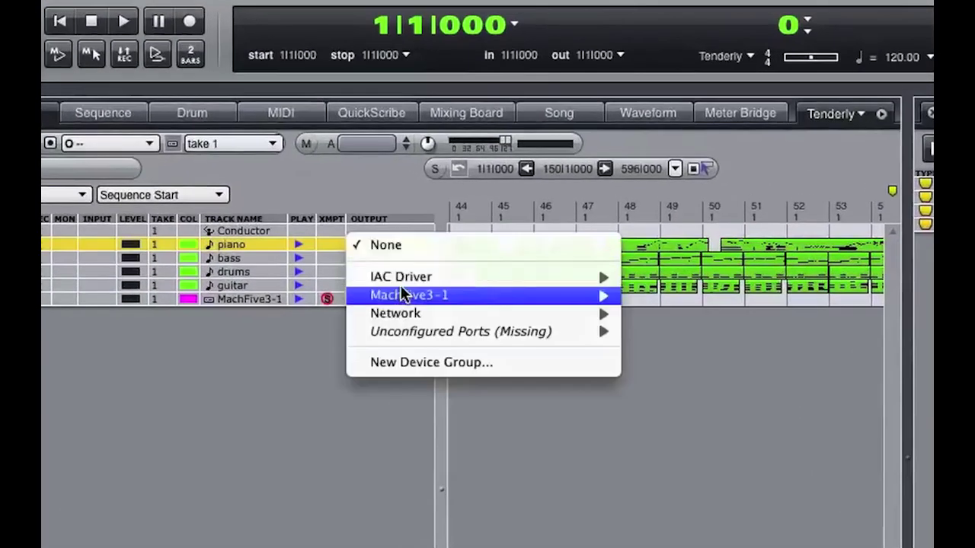
mouse_move(535, 295)
click(714, 295)
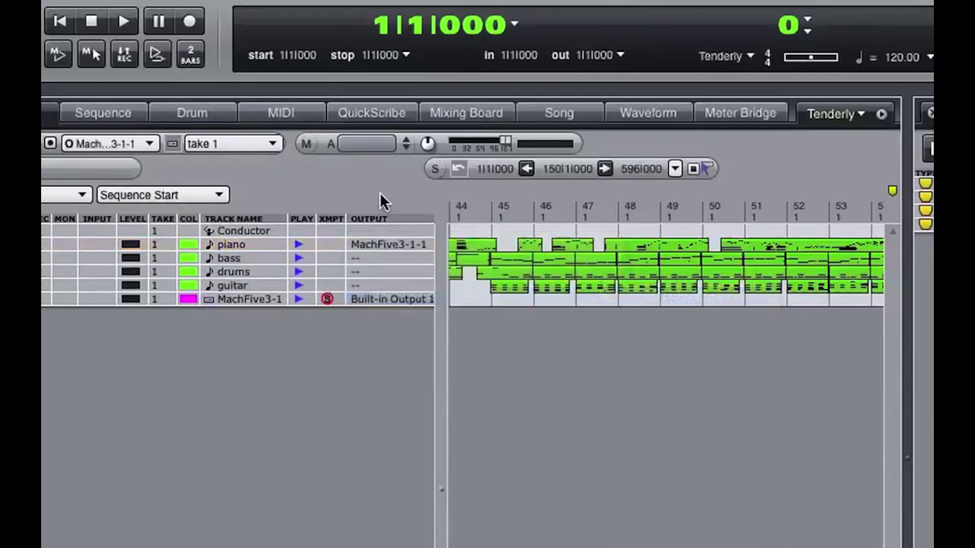
click(358, 258)
mouse_move(396, 309)
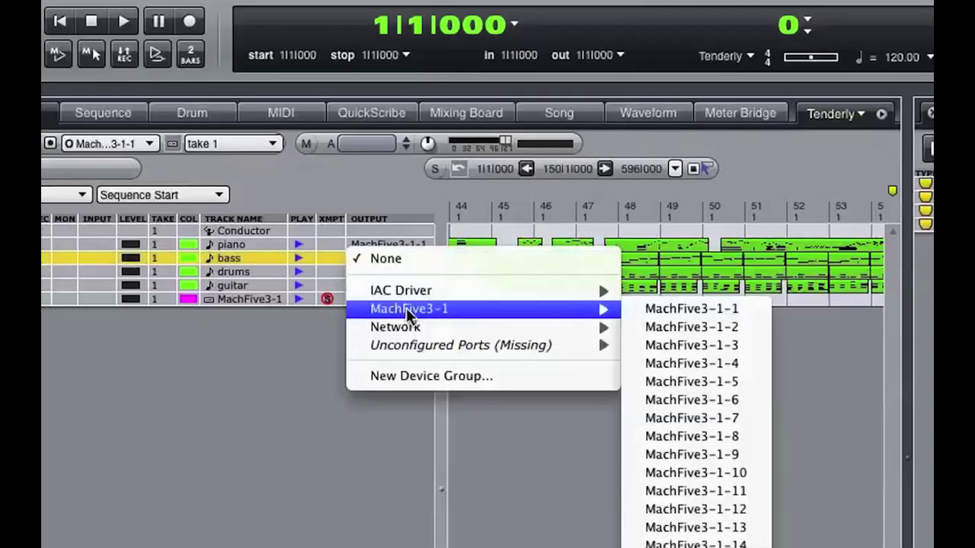
click(694, 327)
- Route the drums and guitar tracks to MachFive3-1-3 and MachFive3-1-4, then widen the track list
click(373, 272)
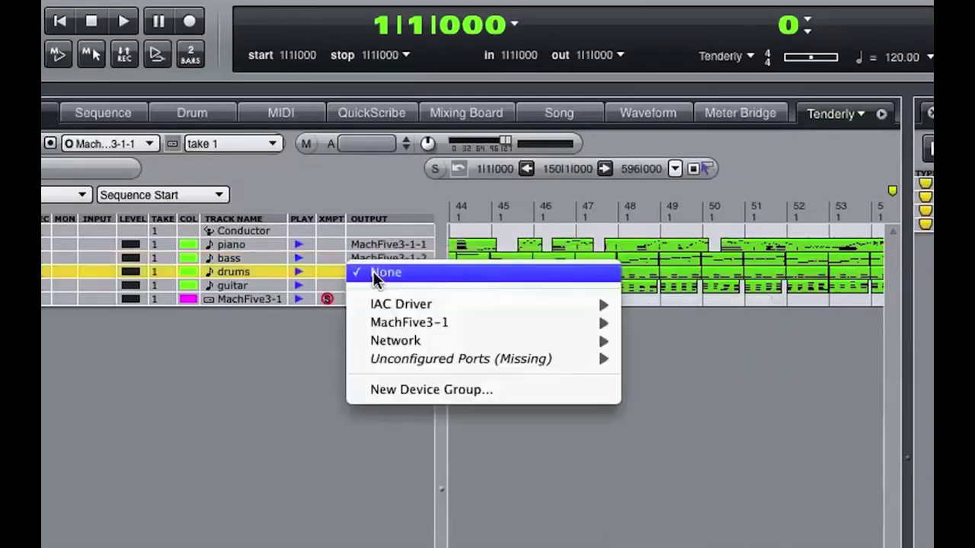
mouse_move(385, 321)
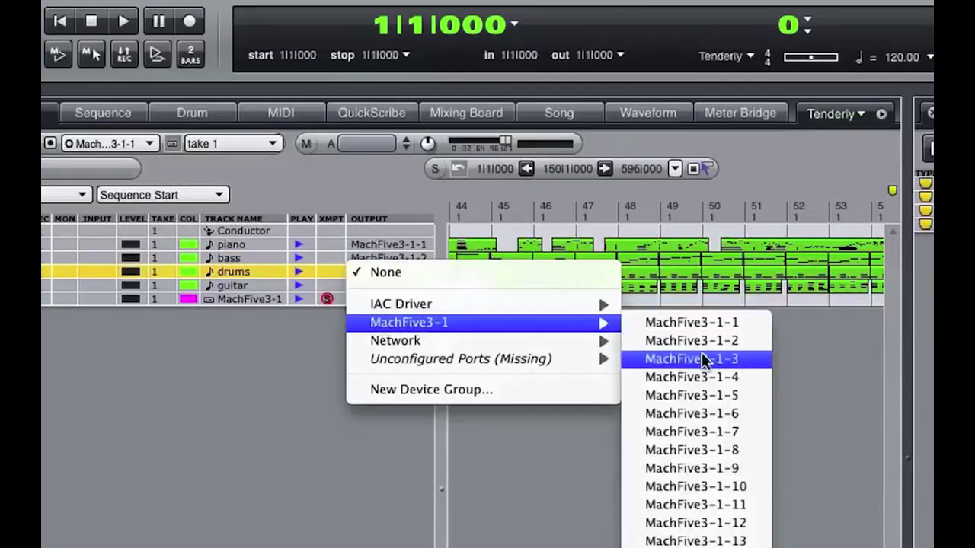
click(668, 358)
click(385, 286)
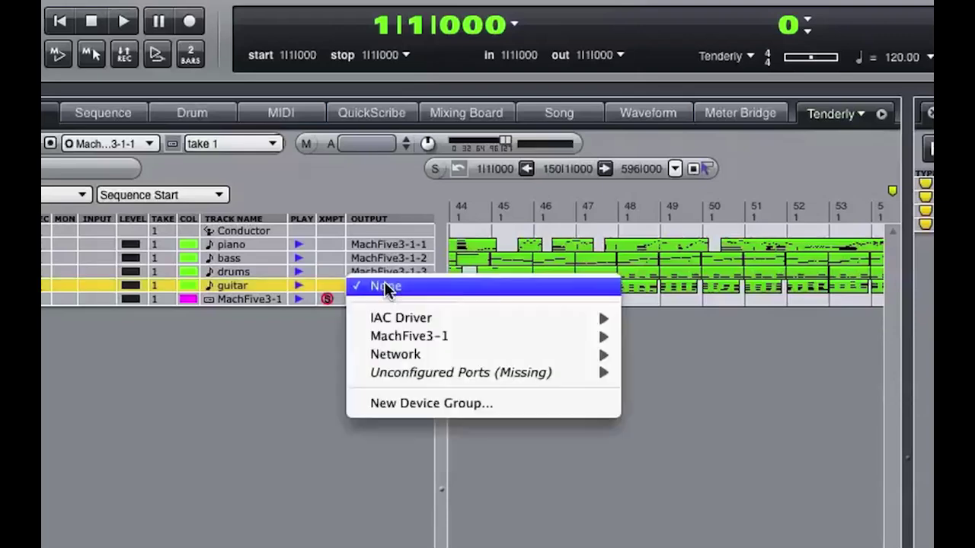
mouse_move(387, 336)
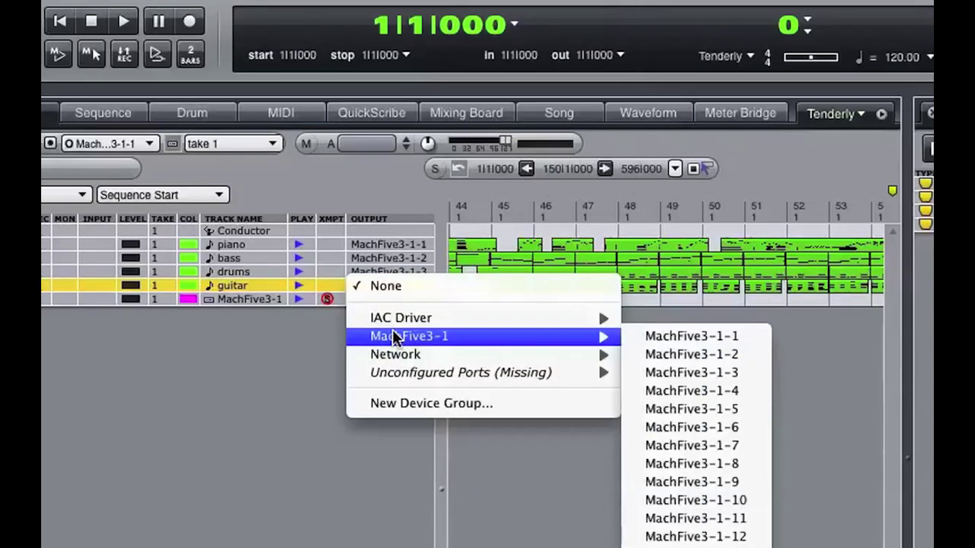
click(686, 389)
drag(439, 417, 484, 413)
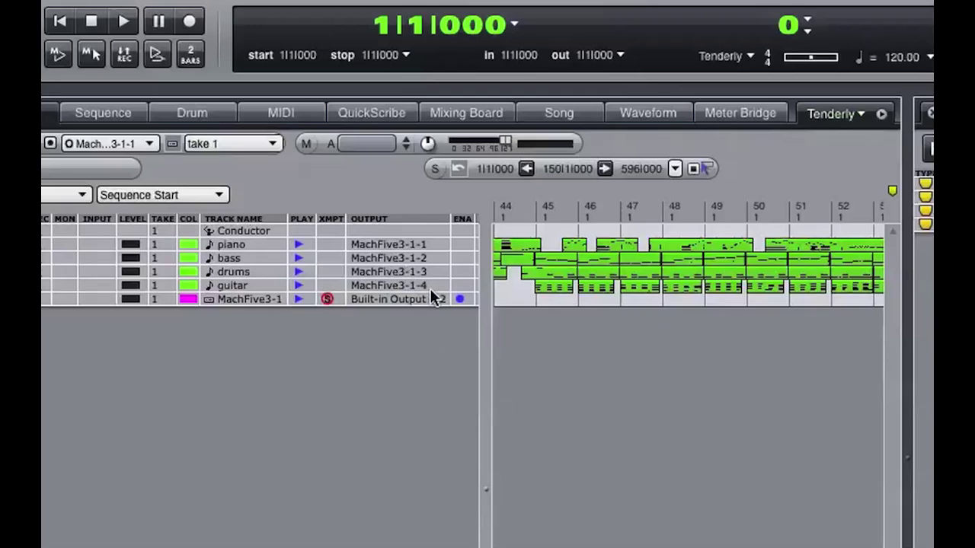
click(668, 207)
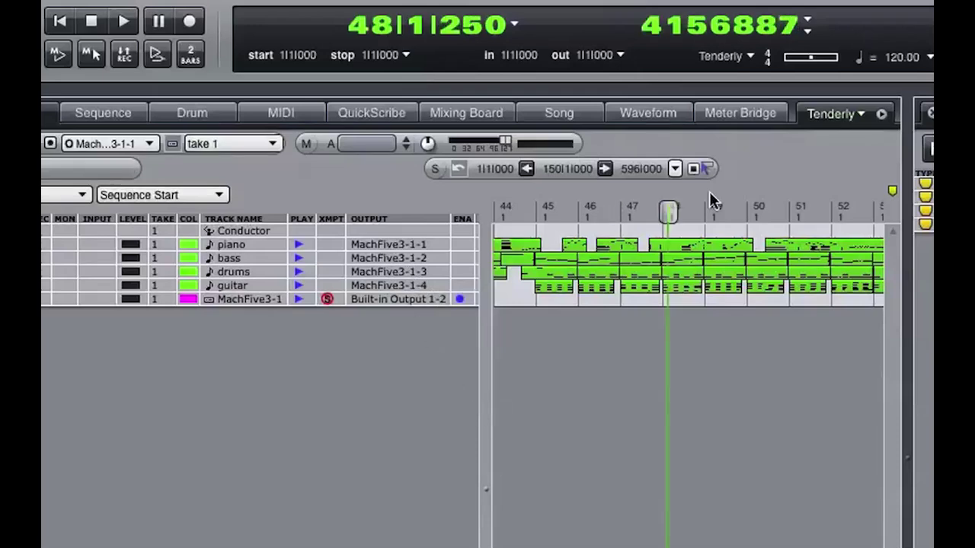
key(space)
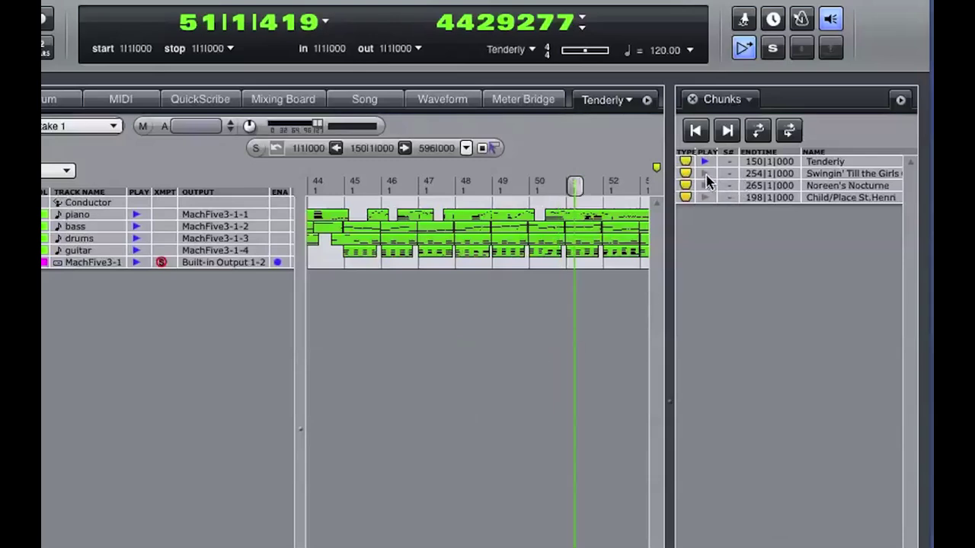
click(705, 174)
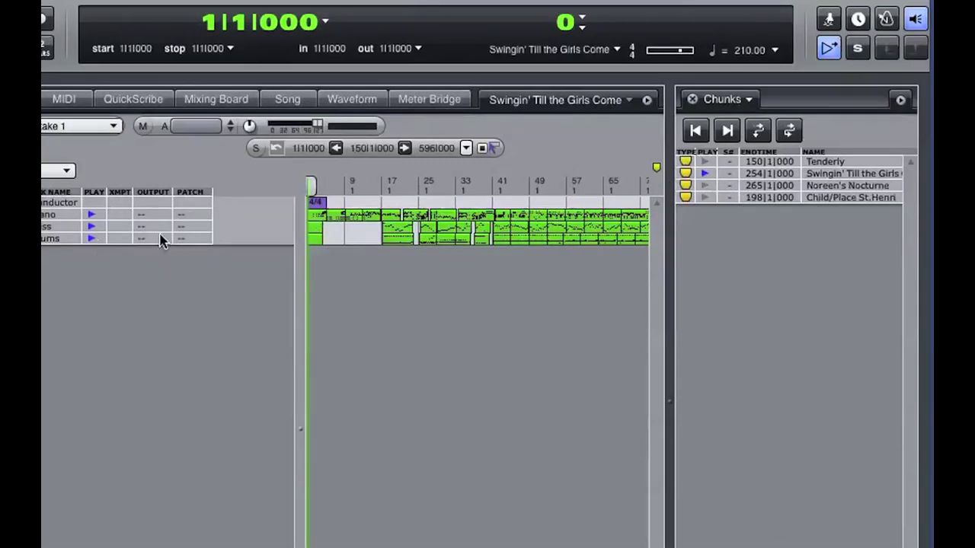
key(space)
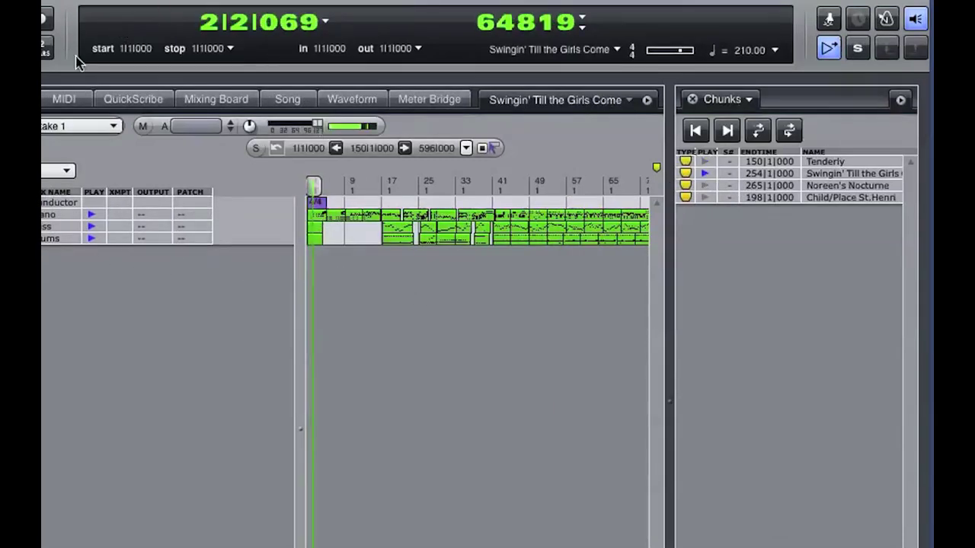
key(space)
click(707, 163)
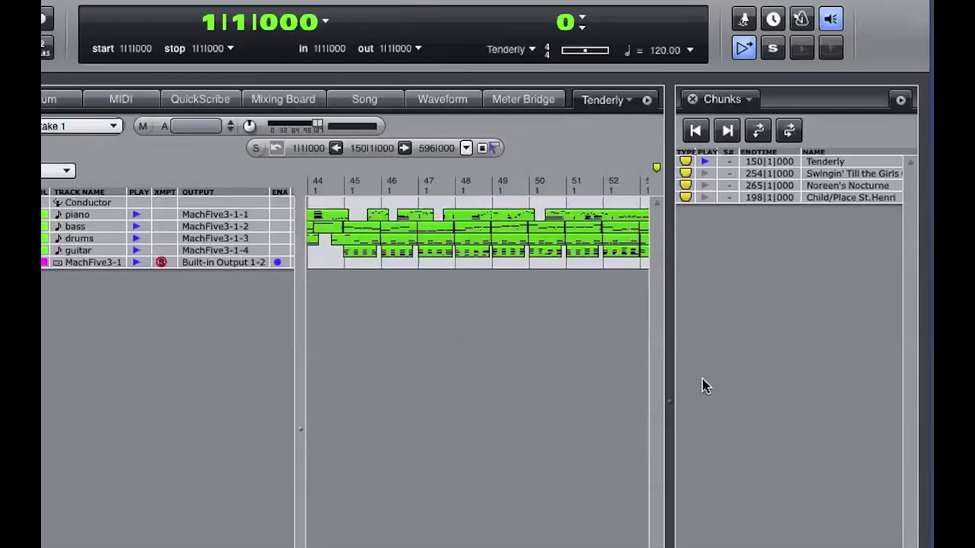
- Move the selected MachFive3-1 track into a new V-Rack with Move Selected Tracks To V-Rack
click(94, 265)
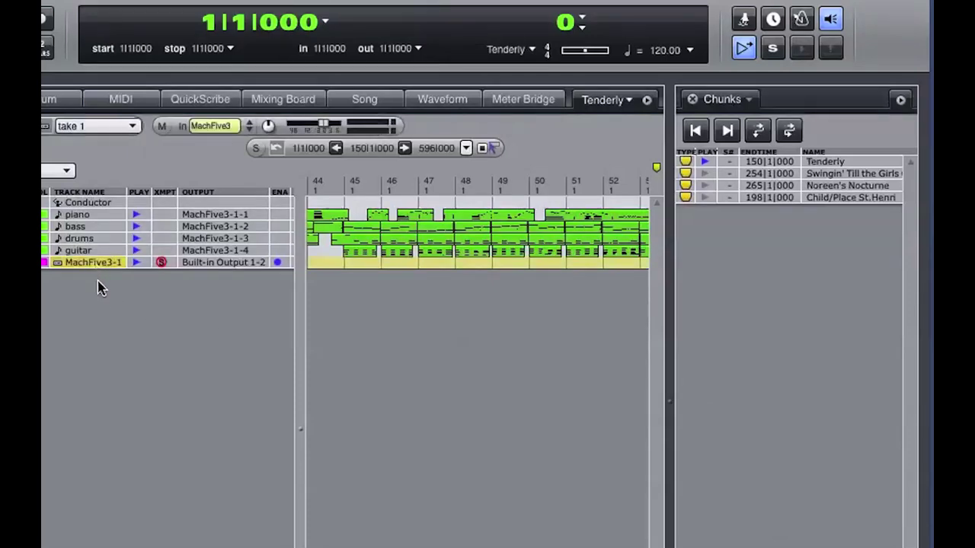
right_click(100, 268)
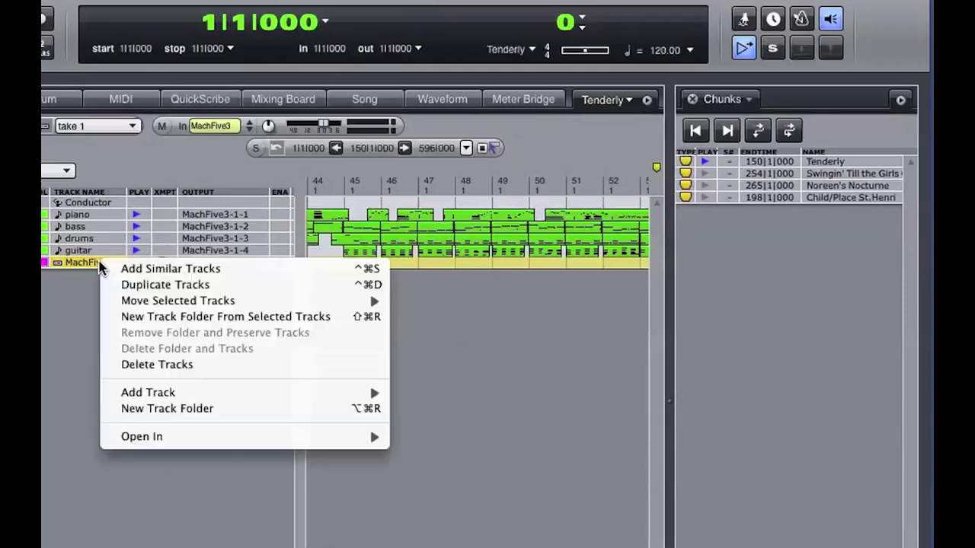
mouse_move(118, 303)
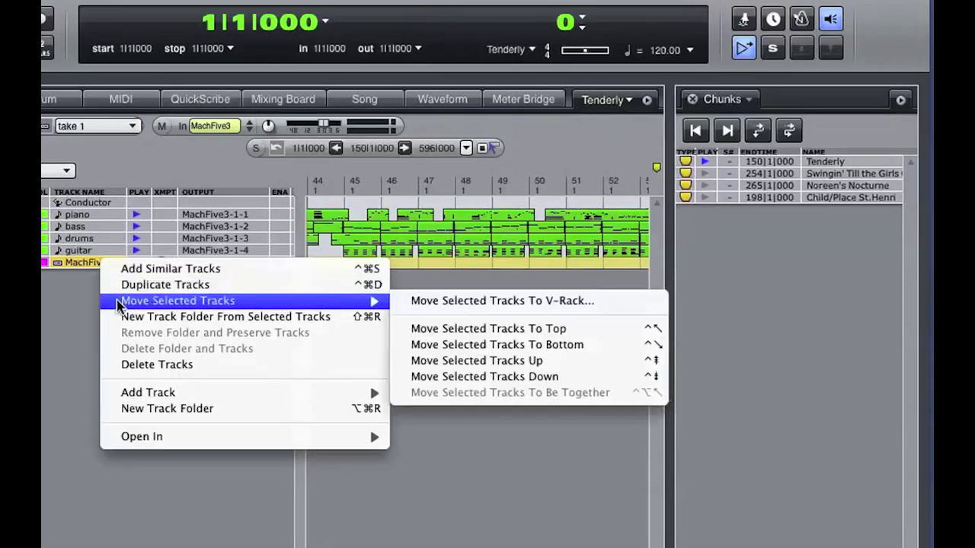
click(415, 301)
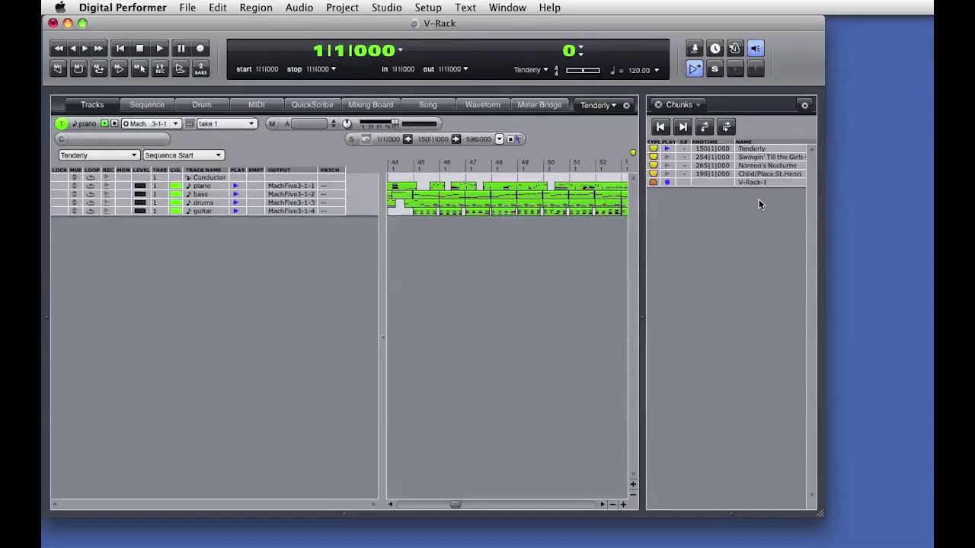
- Open the V-Rack-1 chunk from the Chunks panel to show its MachFive3 channel strip
click(805, 105)
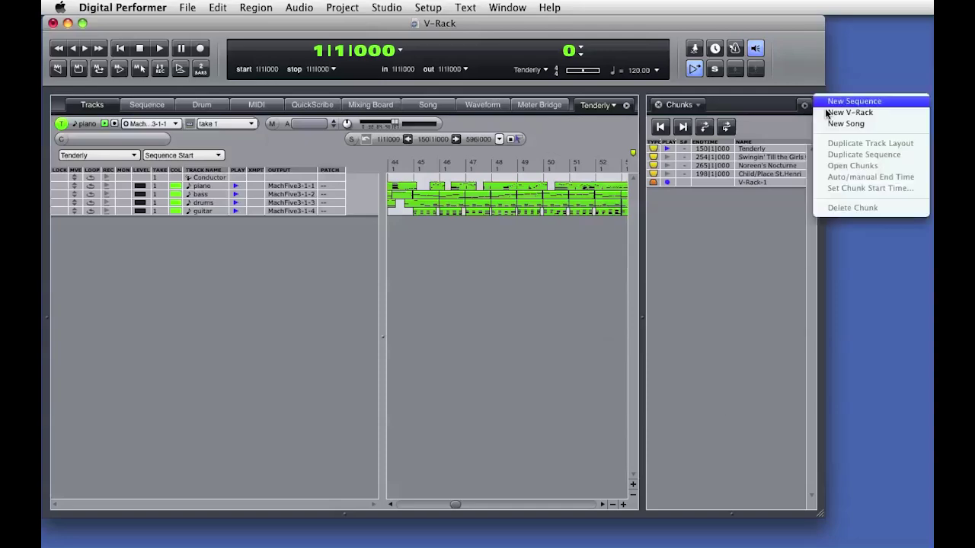
click(818, 112)
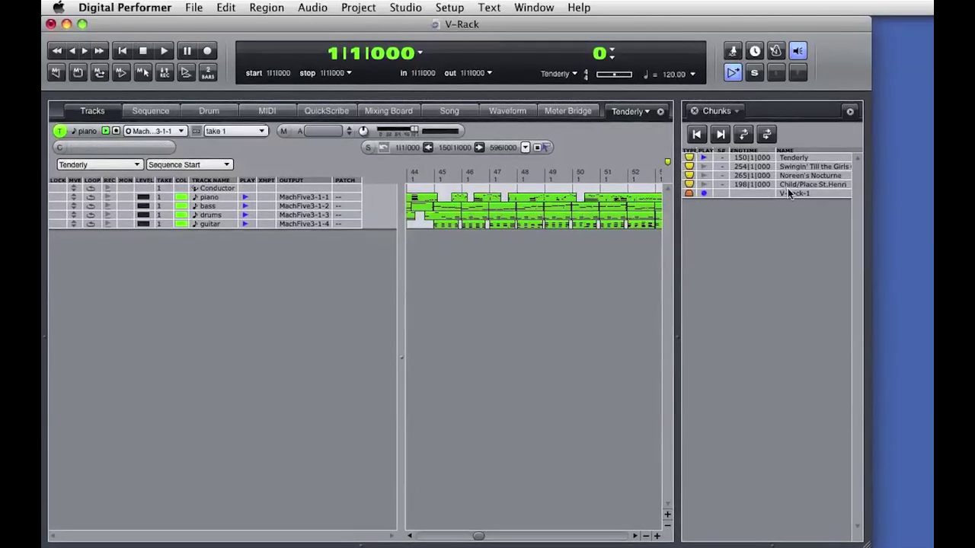
click(824, 193)
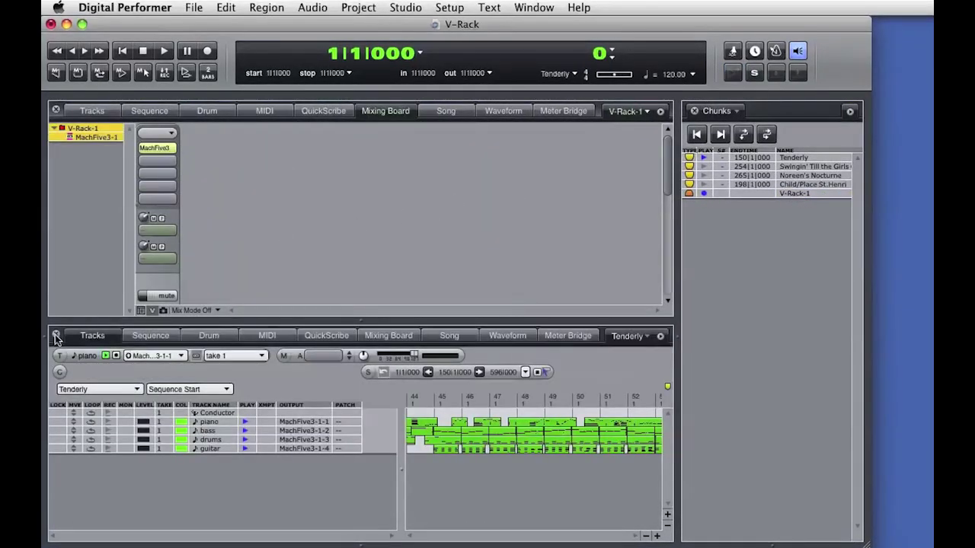
click(55, 336)
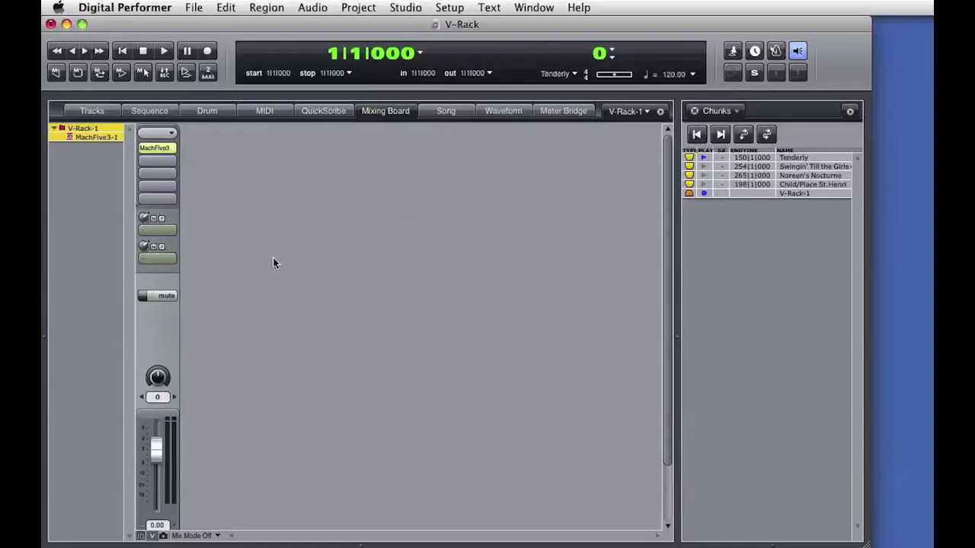
- Play the Tenderly sequence from bar 58 through the V-Rack's MachFive3
mouse_move(671, 230)
mouse_down()
mouse_move(671, 271)
mouse_move(673, 233)
mouse_move(664, 229)
mouse_up()
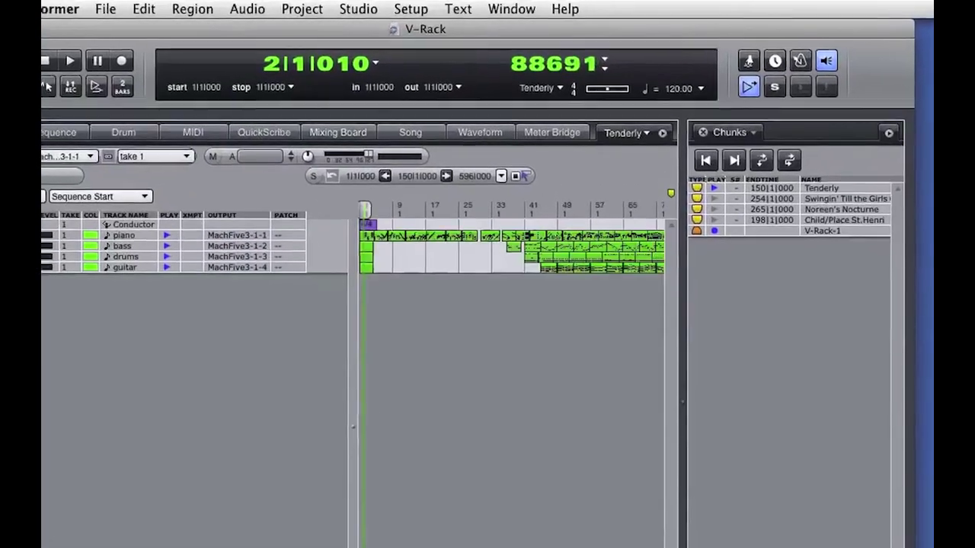
click(418, 210)
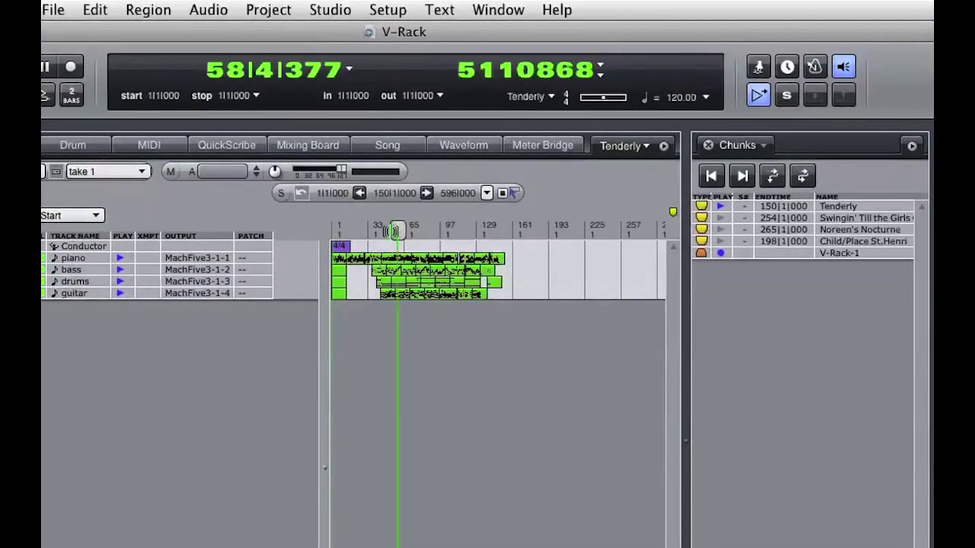
key(space)
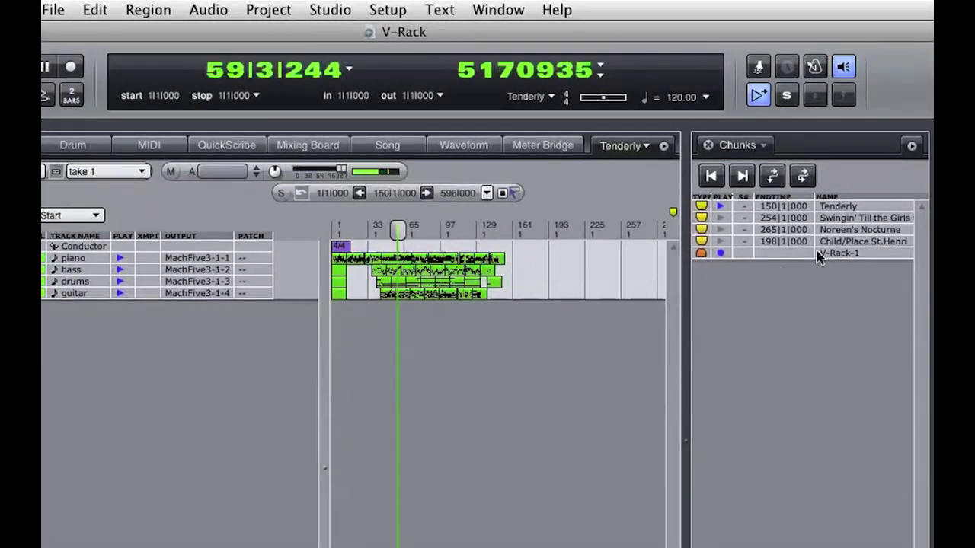
- In Swingin' Till the Girls Come, route piano, bass and drums to MachFive3-1-1, 1-2 and 1-3
click(720, 217)
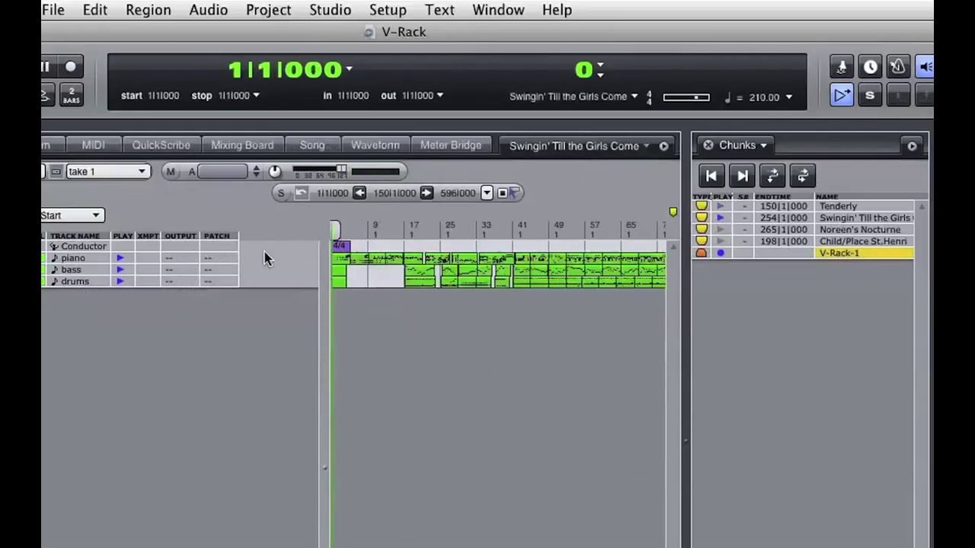
click(172, 258)
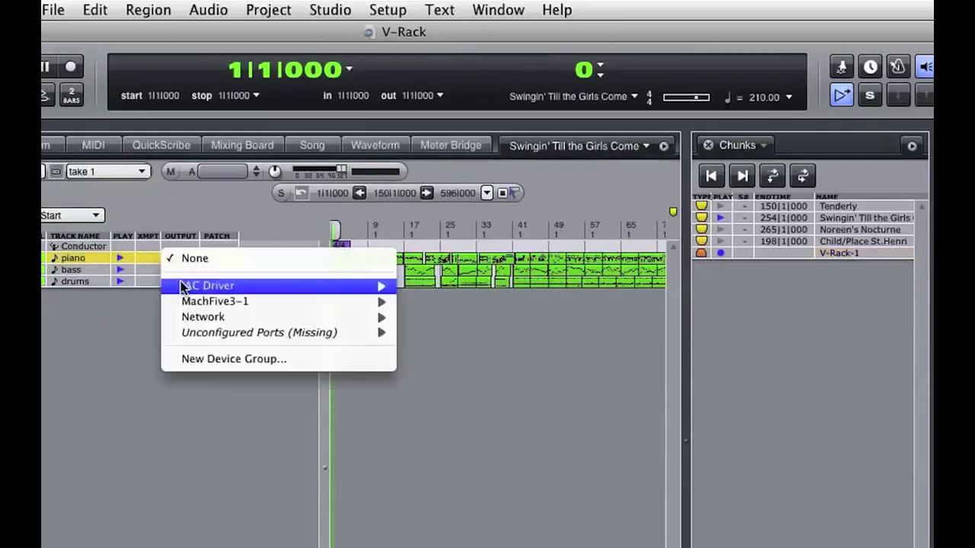
mouse_move(182, 301)
click(420, 300)
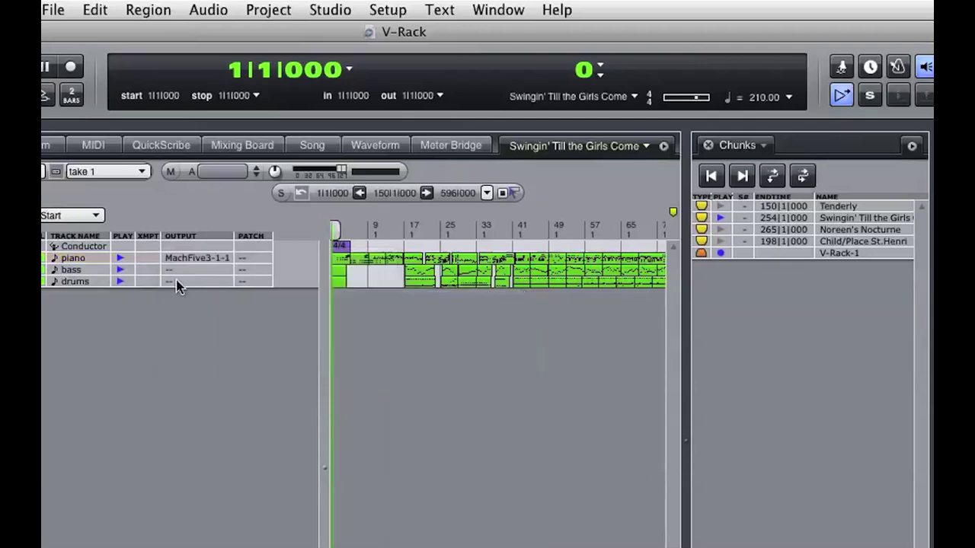
click(173, 270)
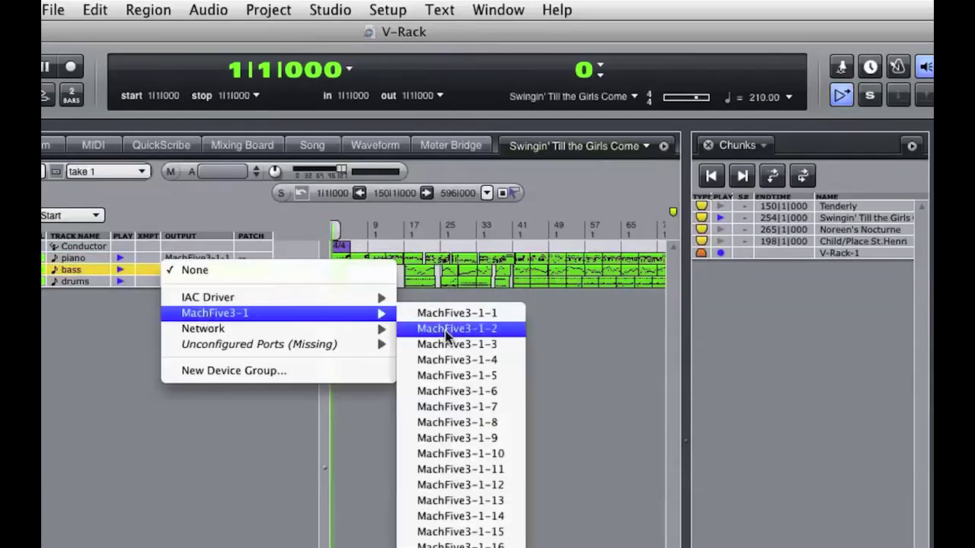
click(449, 330)
click(212, 281)
mouse_move(221, 327)
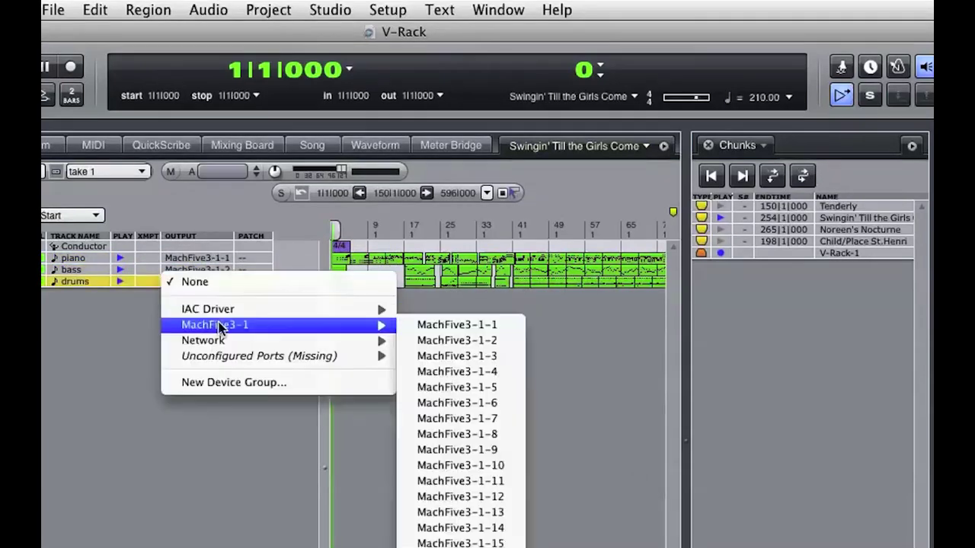
click(457, 358)
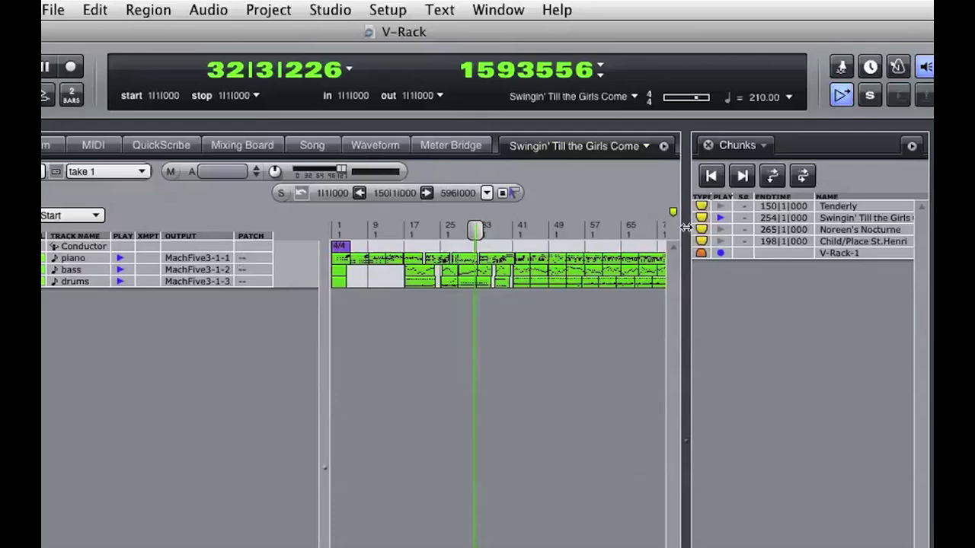
- In Noreen's Nocturne, route piano, bass and drums to MachFive3-1-1, 1-2 and 1-3
click(719, 230)
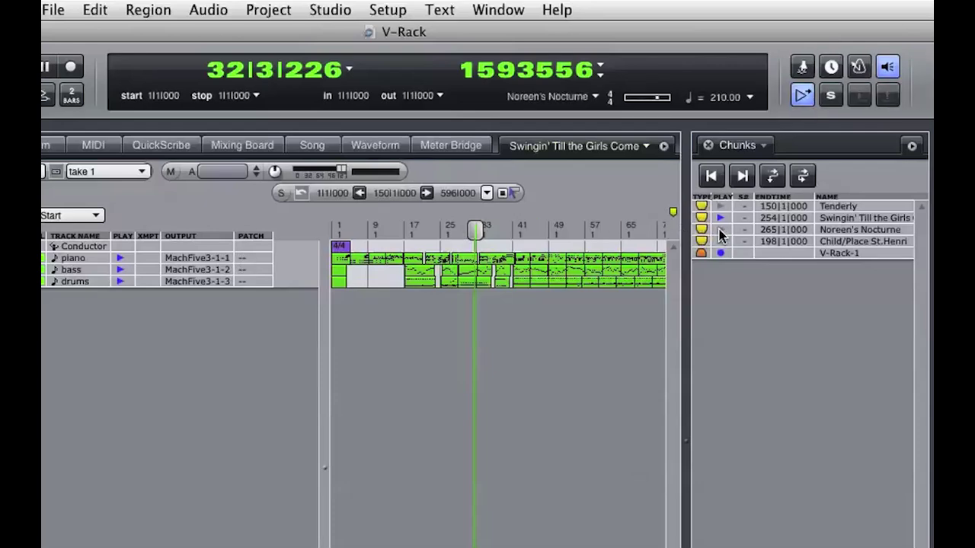
click(179, 258)
mouse_move(278, 302)
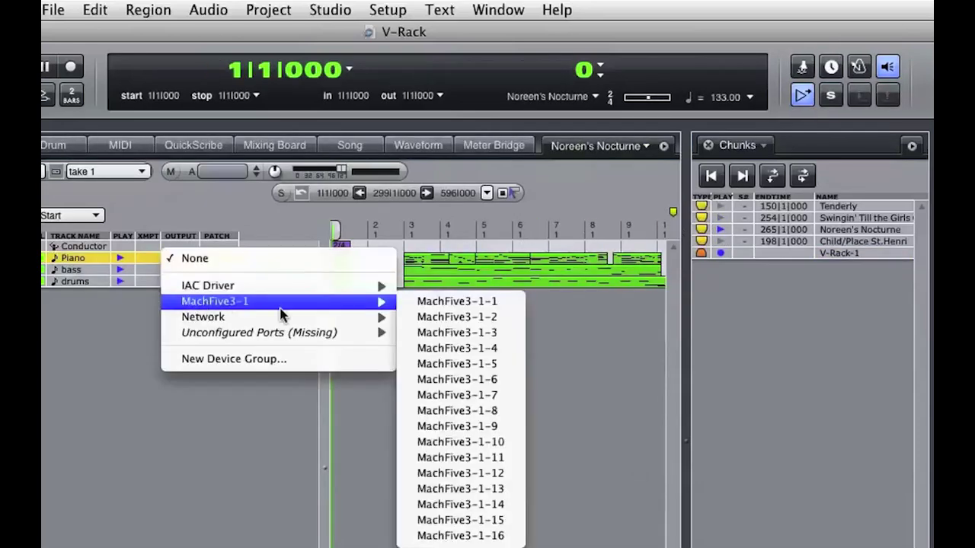
click(457, 301)
click(190, 271)
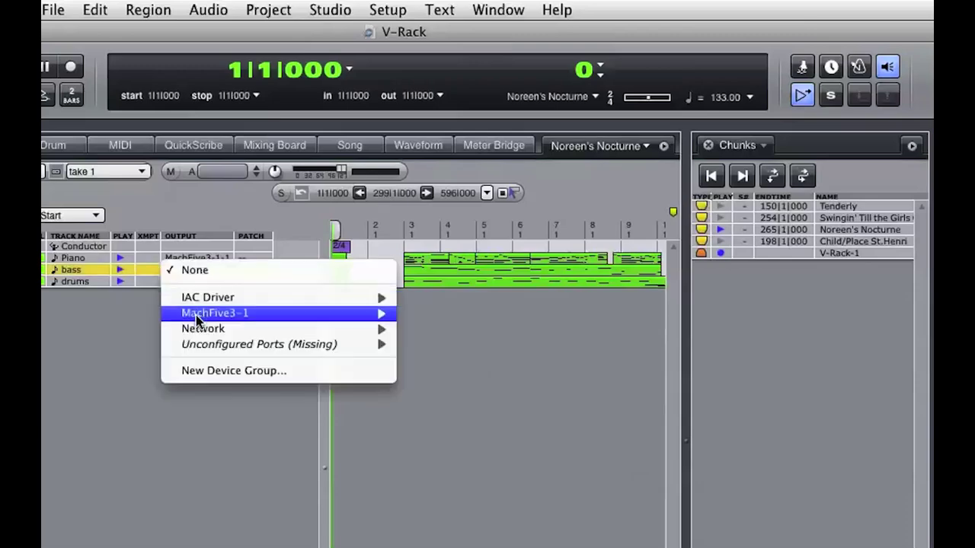
mouse_move(355, 314)
click(426, 328)
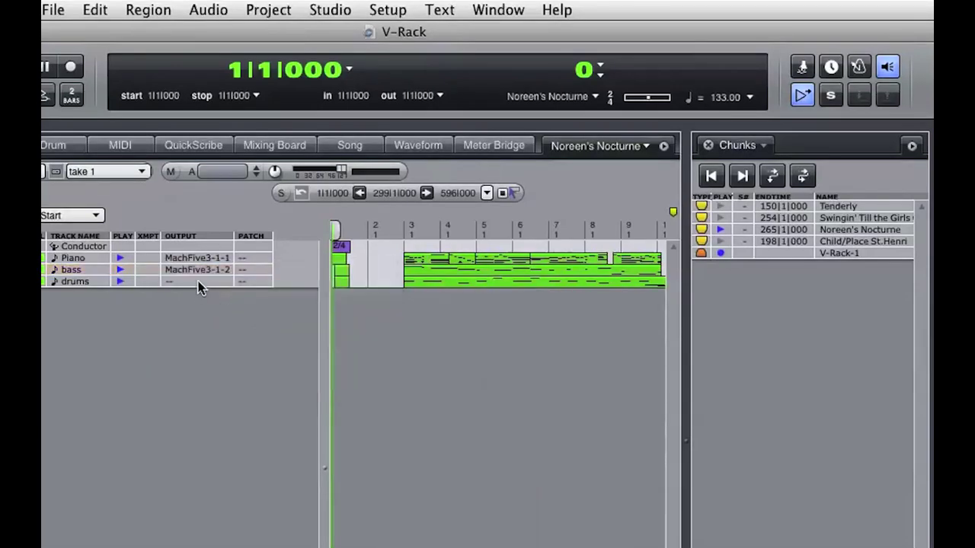
click(198, 283)
mouse_move(265, 328)
click(494, 356)
- Cycle the play chunk through Swingin' and Noreen's Nocturne, return to Tenderly, and move the playhead near bar 79
click(720, 218)
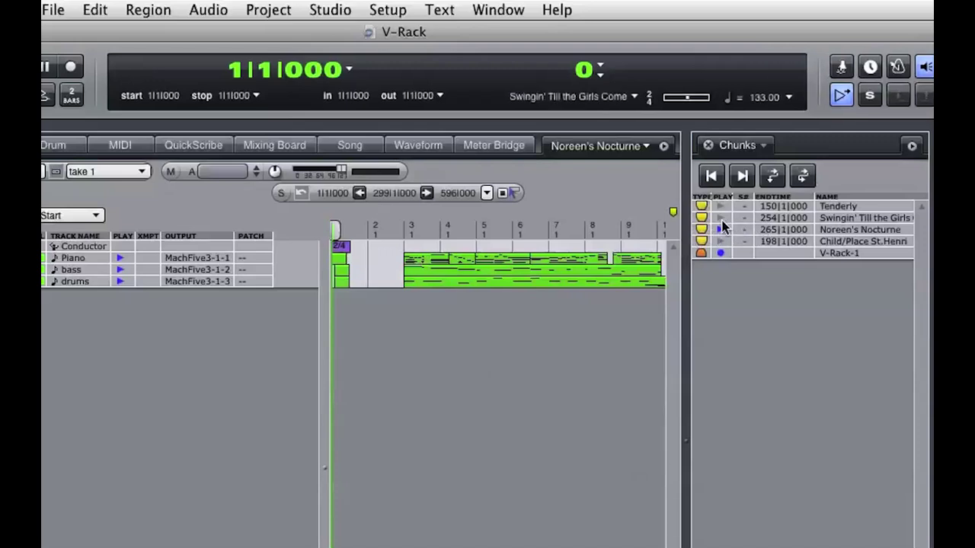
click(722, 208)
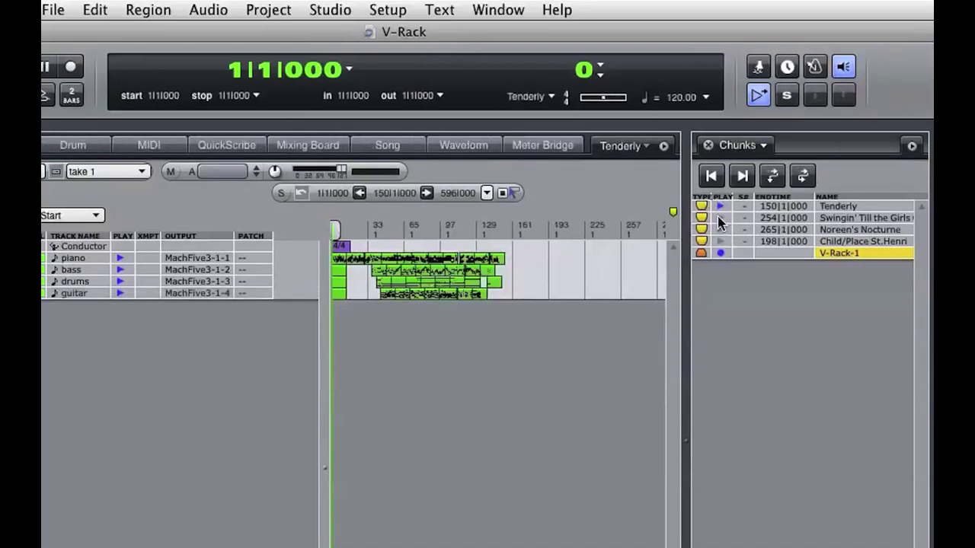
click(719, 218)
click(720, 232)
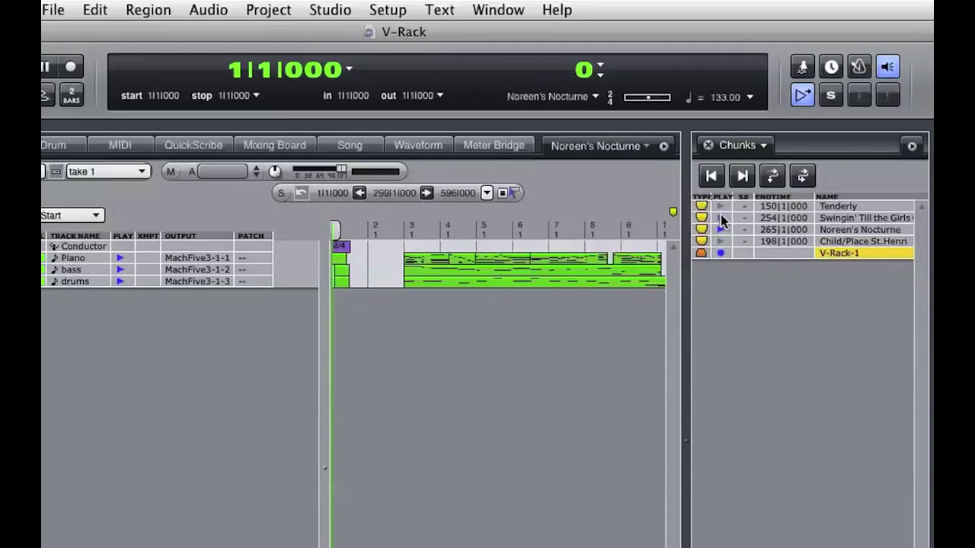
click(720, 219)
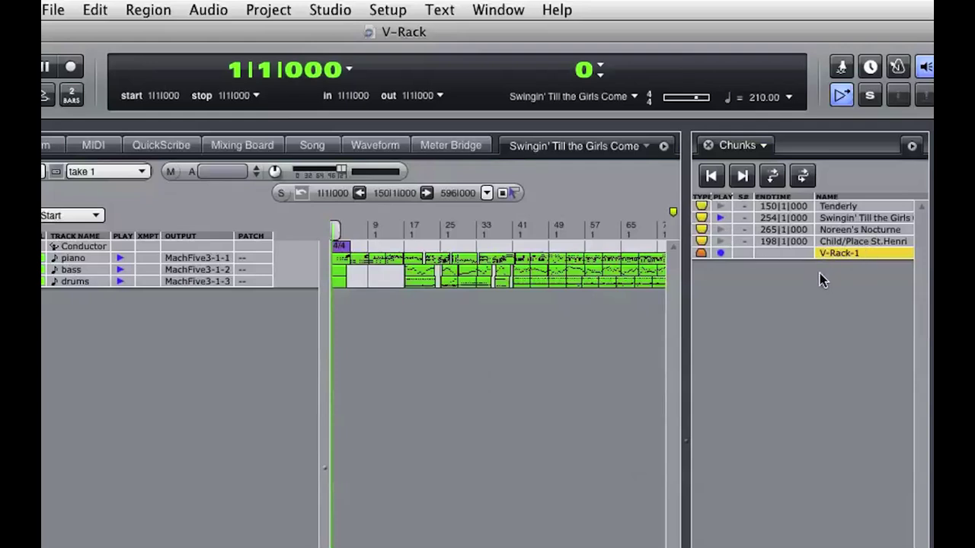
click(721, 206)
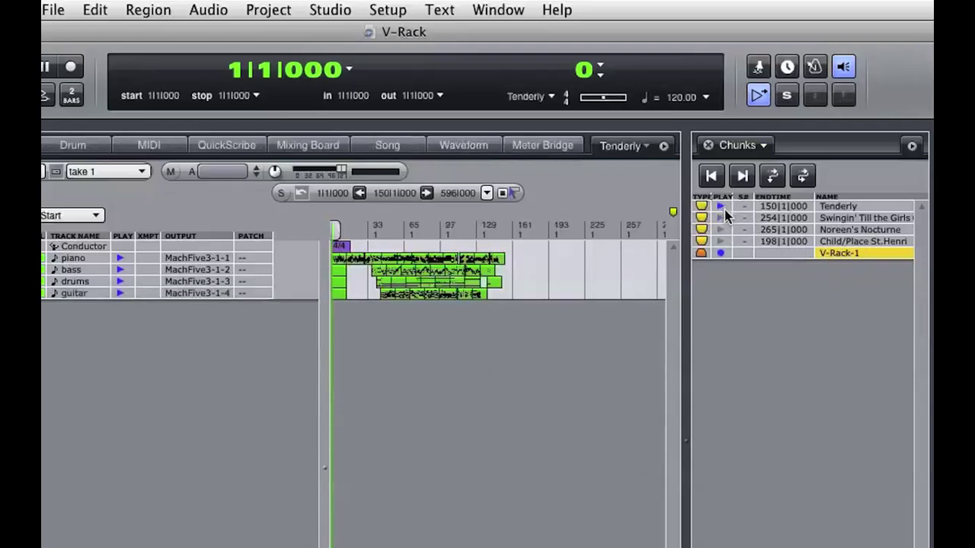
click(421, 228)
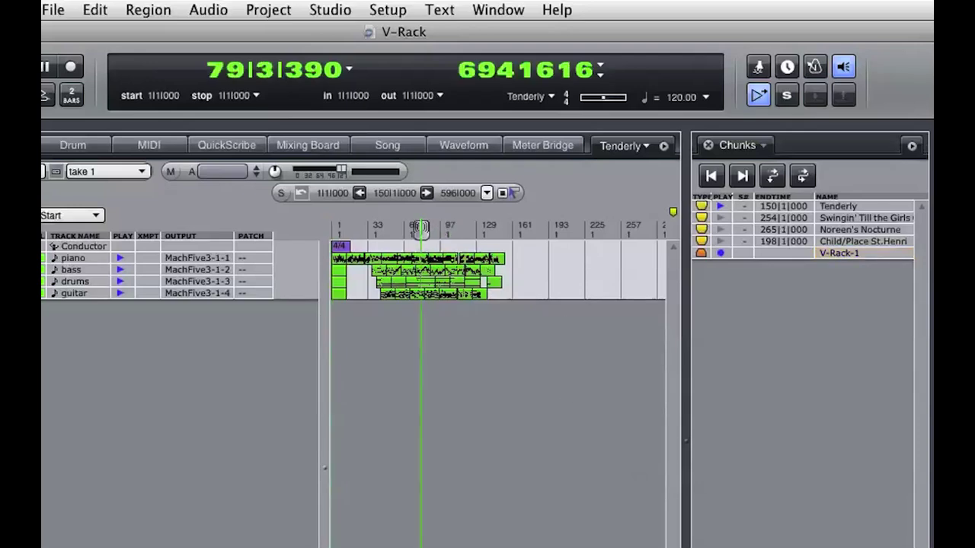
- Add a Master-1 master fader to V-Rack-1 and lower it to -1.60 dB during playback
double_click(854, 253)
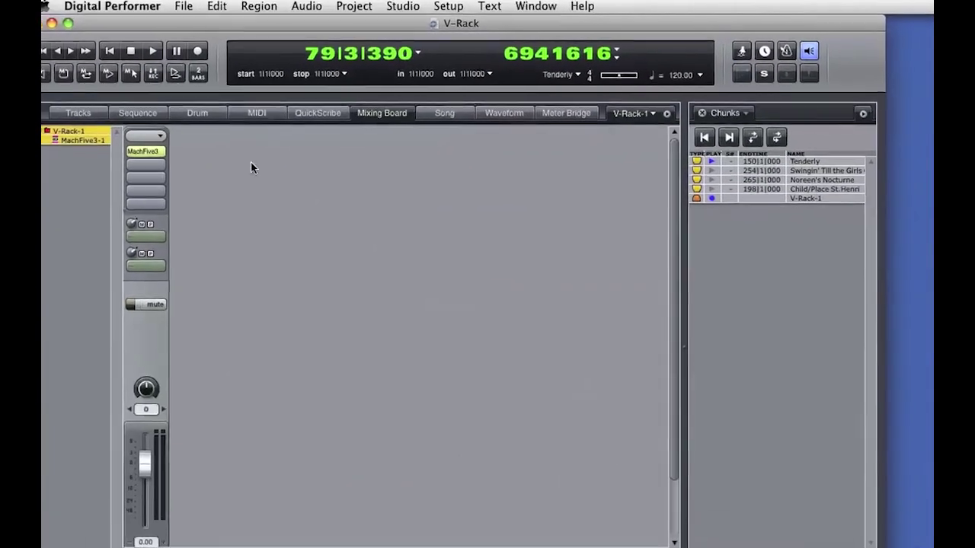
click(374, 6)
mouse_move(381, 23)
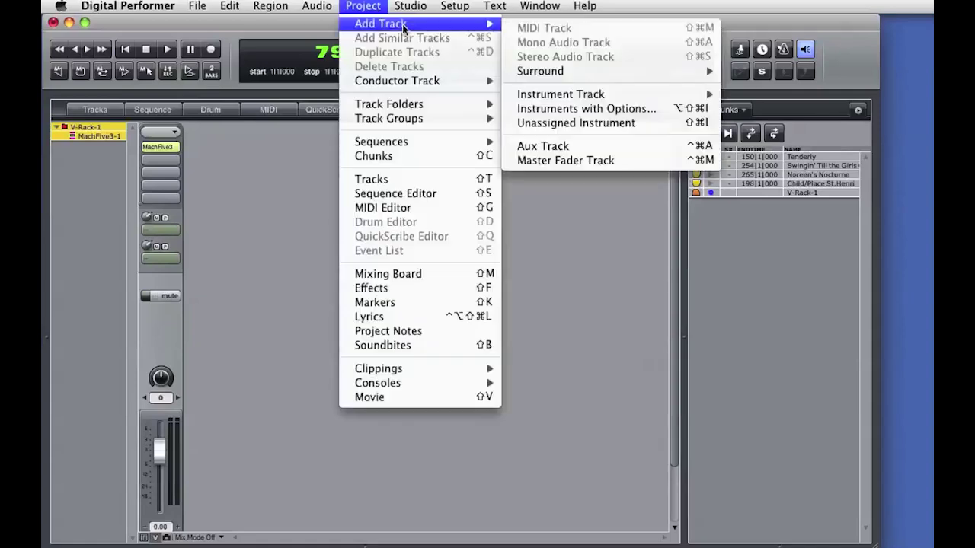
click(601, 160)
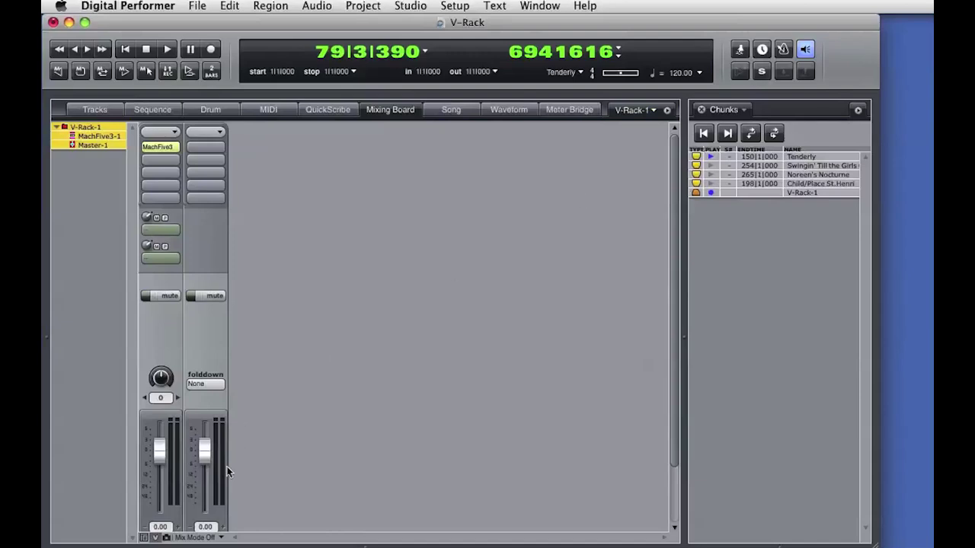
key(space)
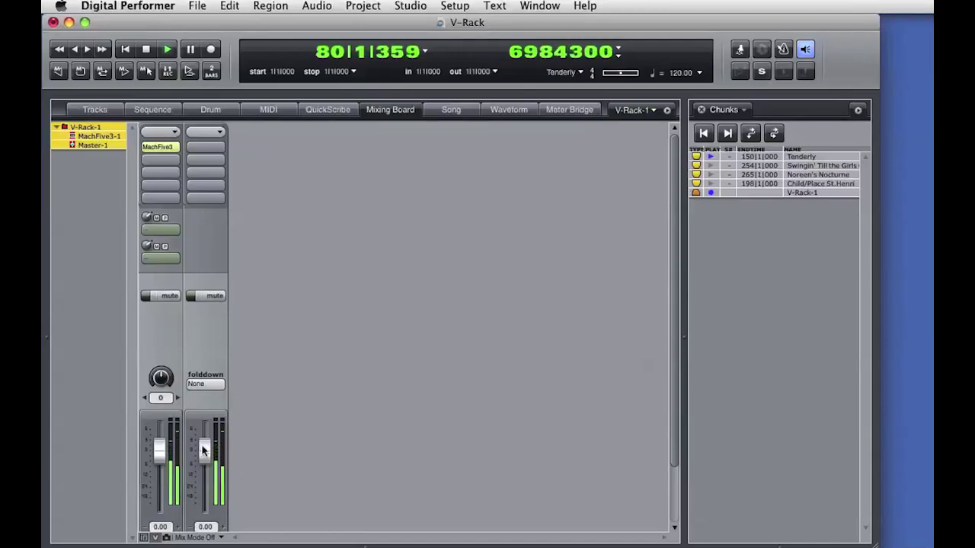
mouse_move(203, 450)
mouse_down()
mouse_move(204, 492)
mouse_move(205, 443)
mouse_move(205, 454)
mouse_up()
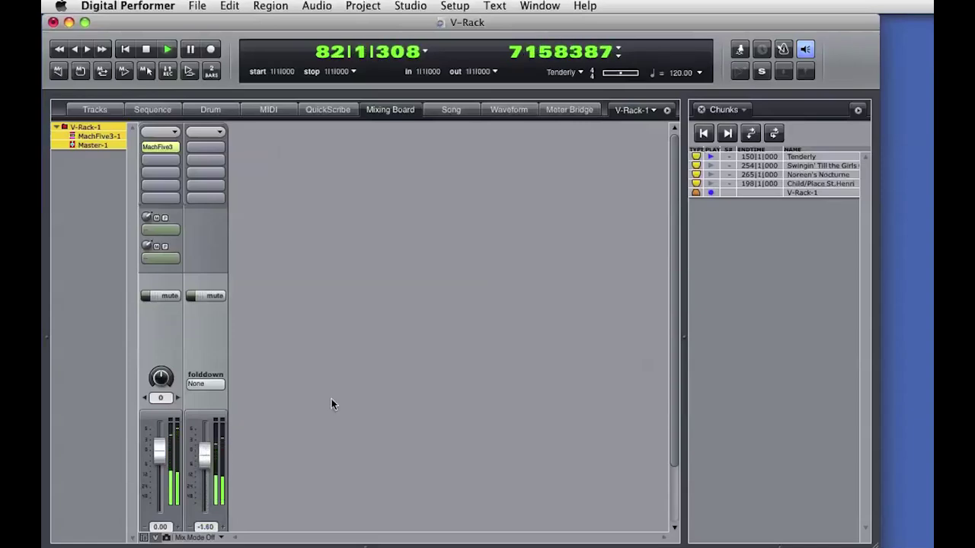
- Stop playback and switch the Concert Grnd Piano part's output from Main Out to Out 2
key(space)
double_click(158, 146)
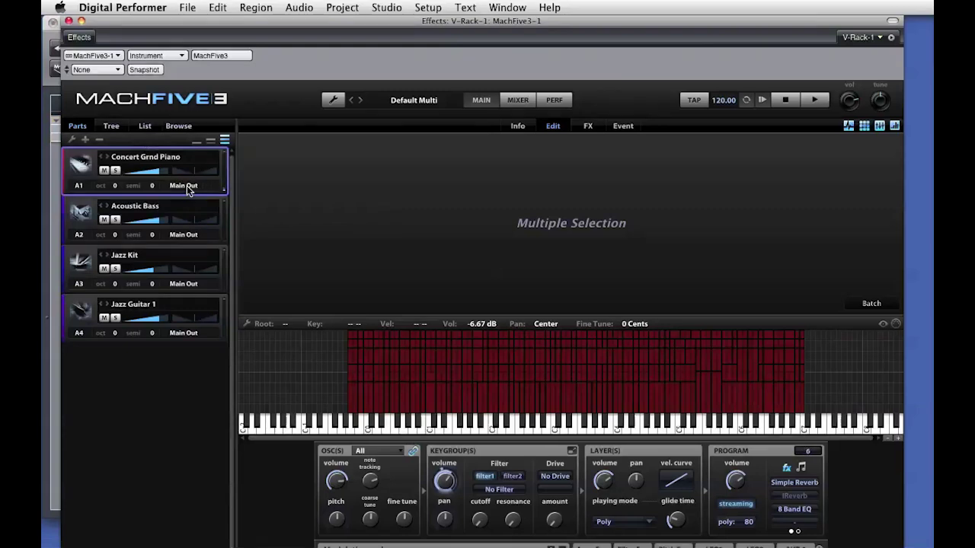
click(185, 187)
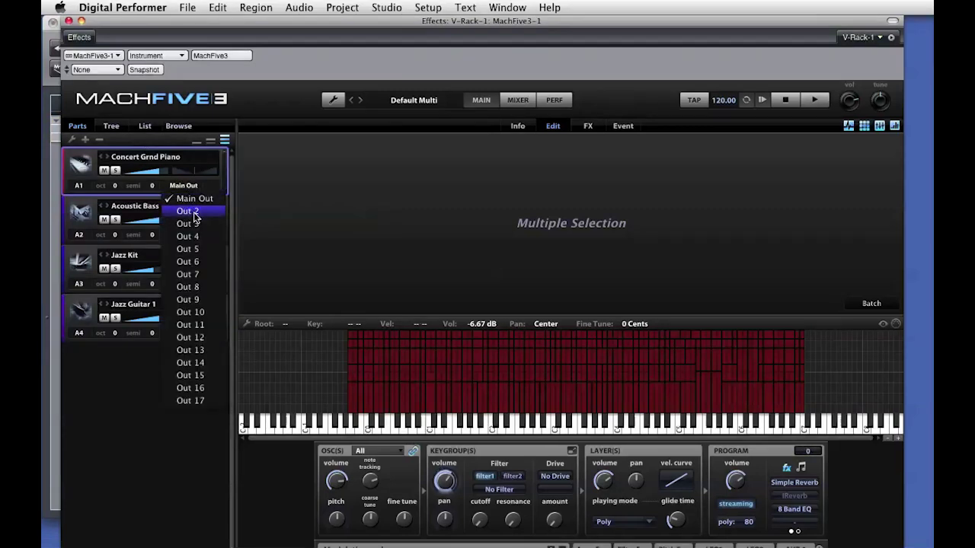
click(188, 212)
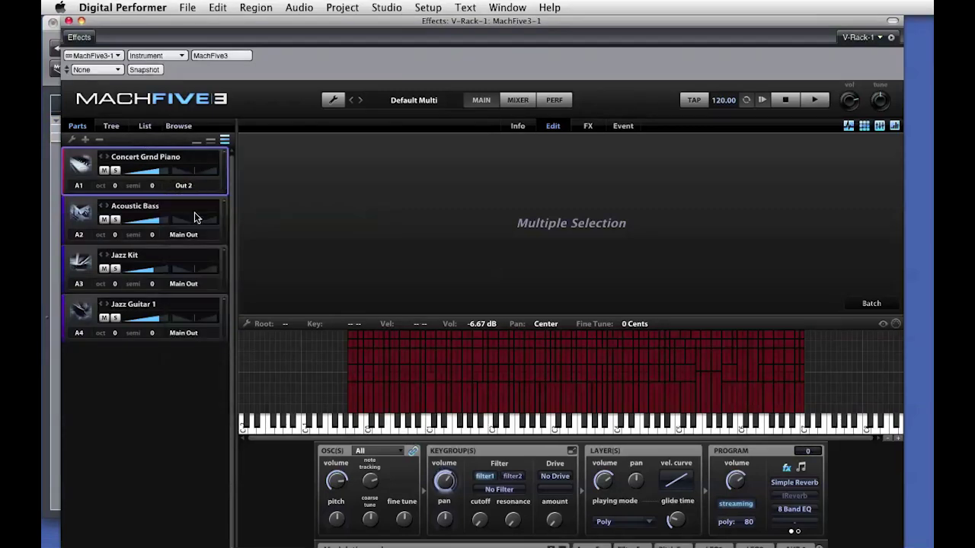
- Close the MachFive 3 window and add a new stereo audio track in the track list
click(68, 21)
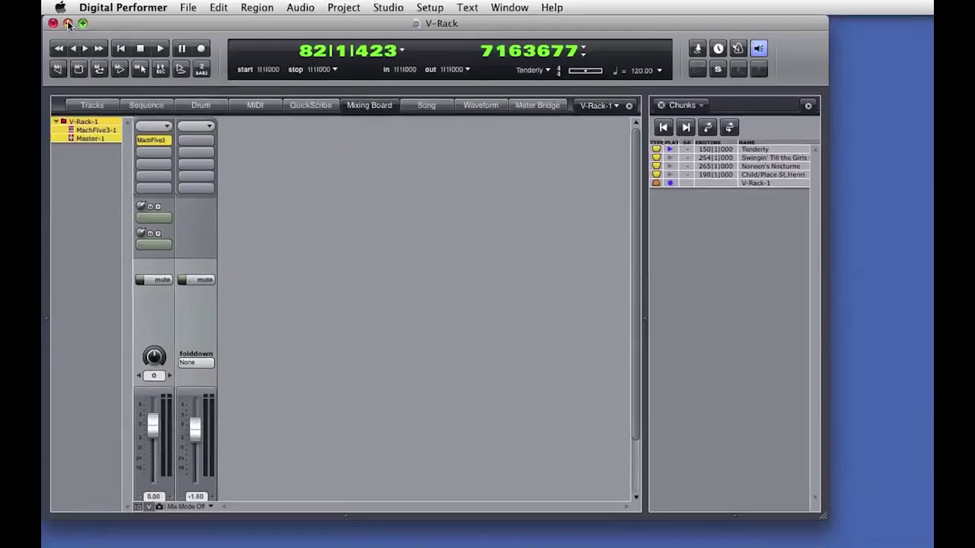
click(95, 111)
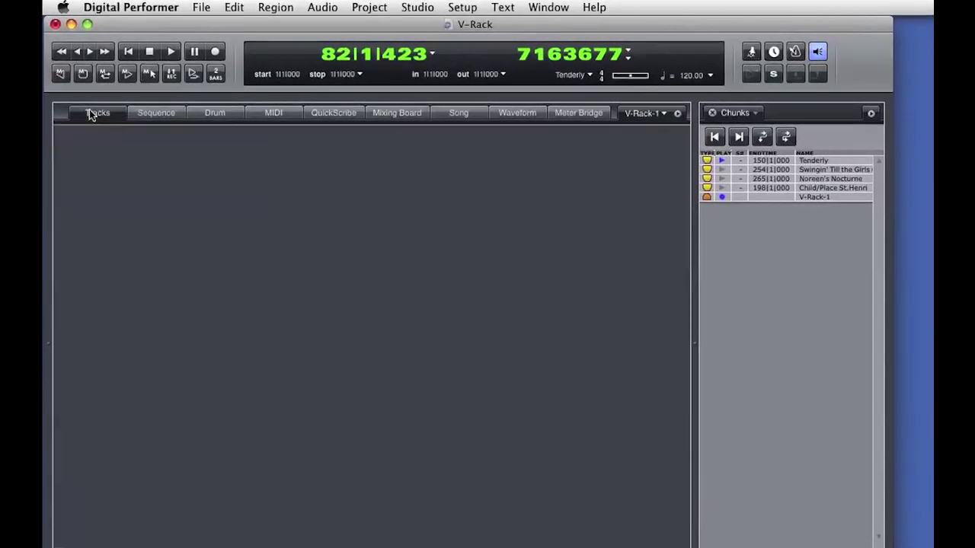
click(370, 7)
mouse_move(381, 25)
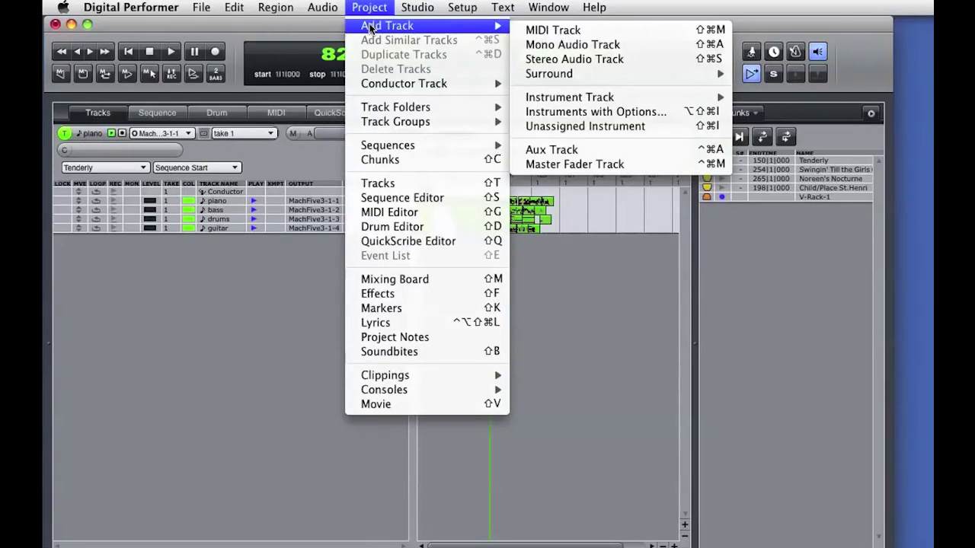
click(568, 61)
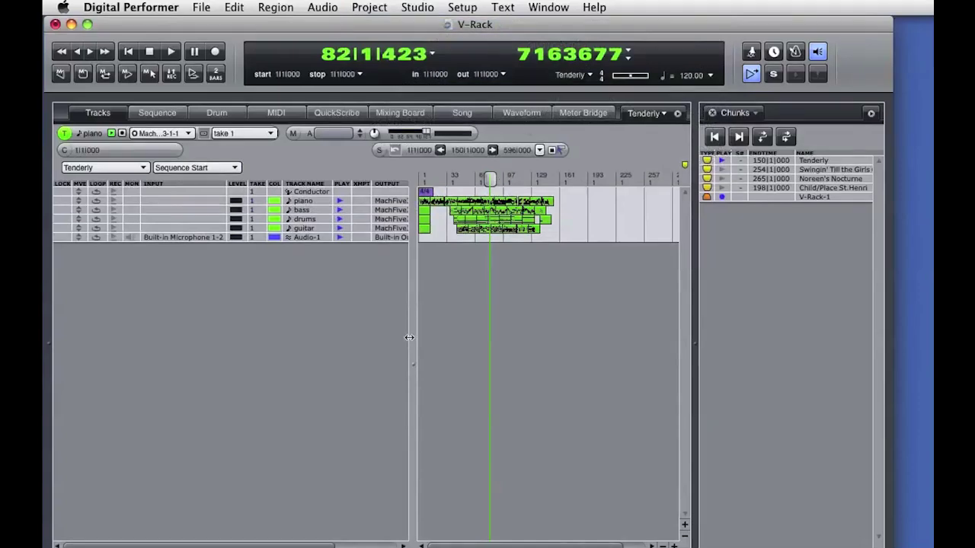
- Set Audio-1's input to MachFive3-1 3-4 and record-enable it for input monitoring
drag(414, 337, 476, 338)
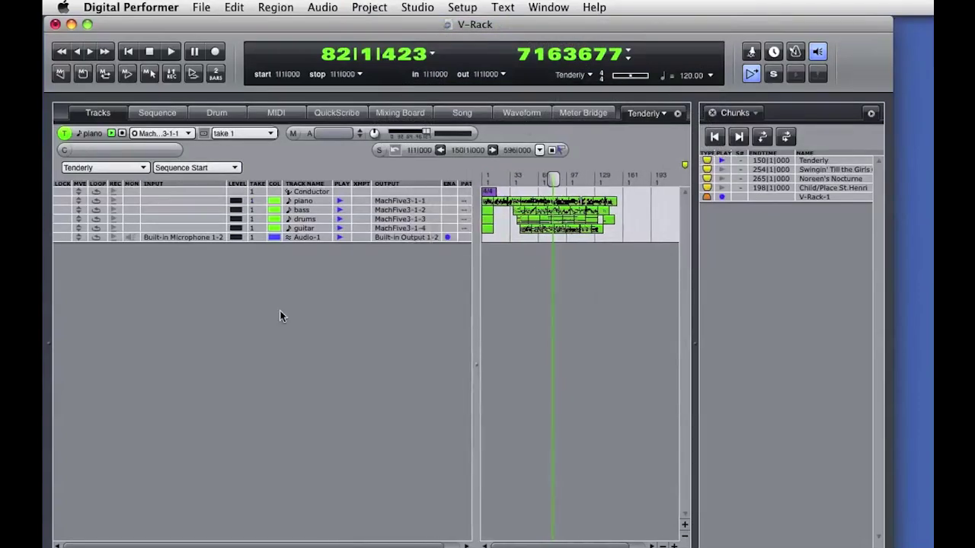
click(183, 236)
mouse_move(200, 322)
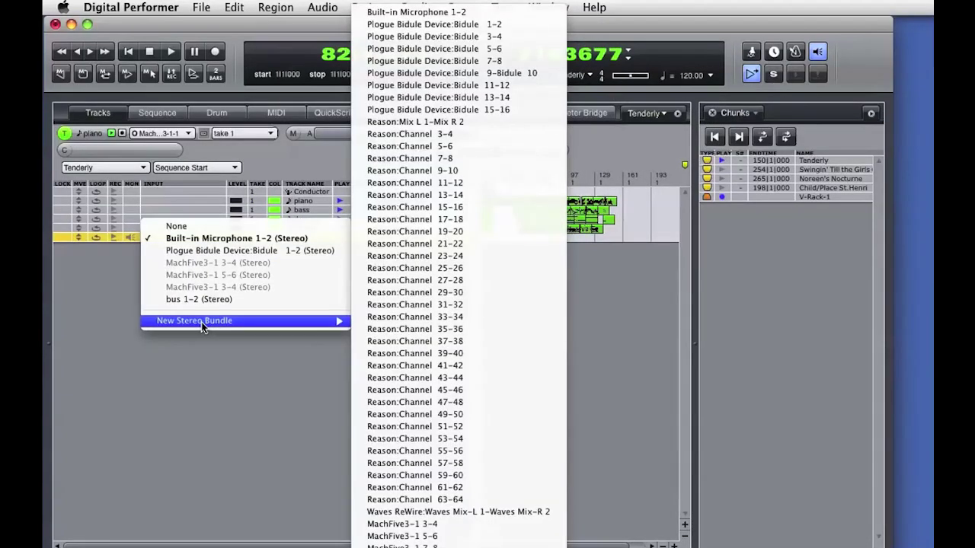
click(469, 526)
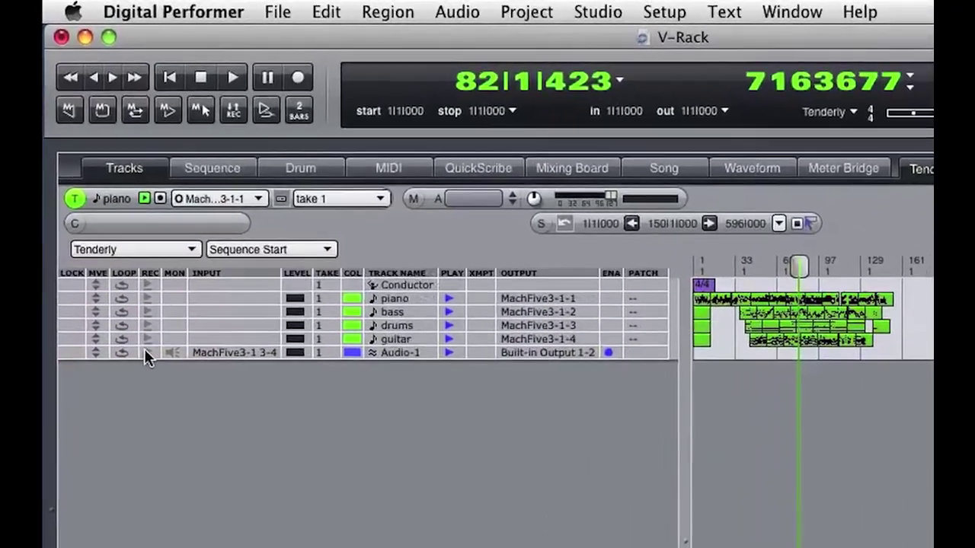
click(147, 353)
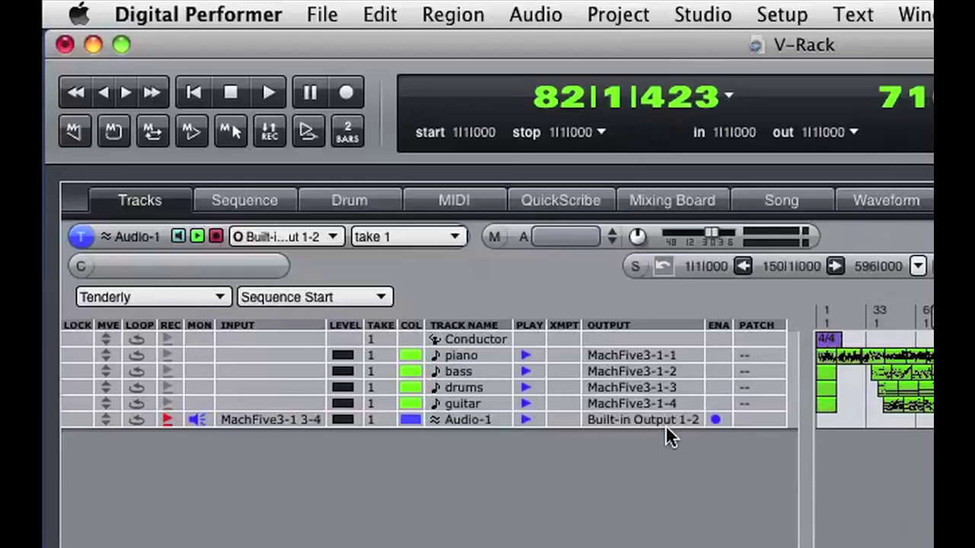
- Rename the Audio-1 track to 'Piano'
click(472, 420)
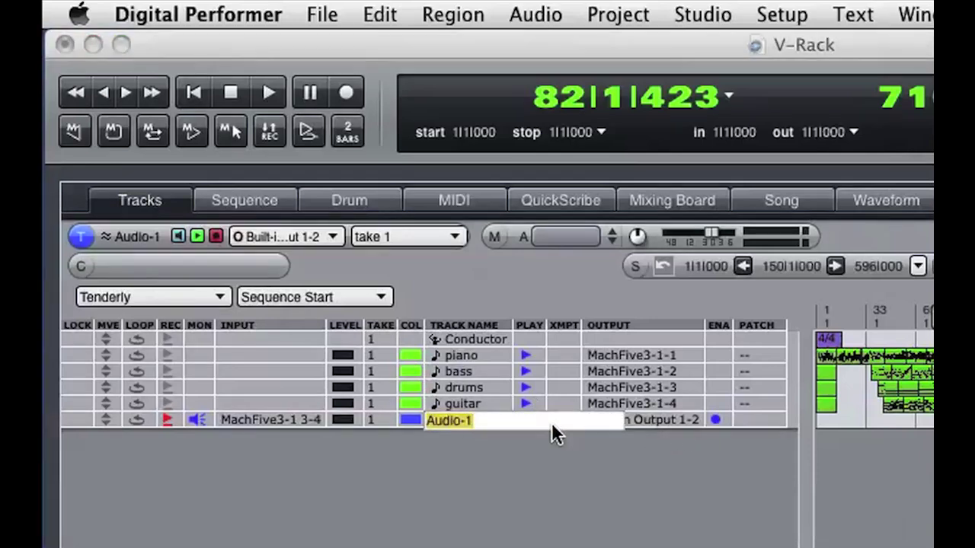
text(Piano)
key(Return)
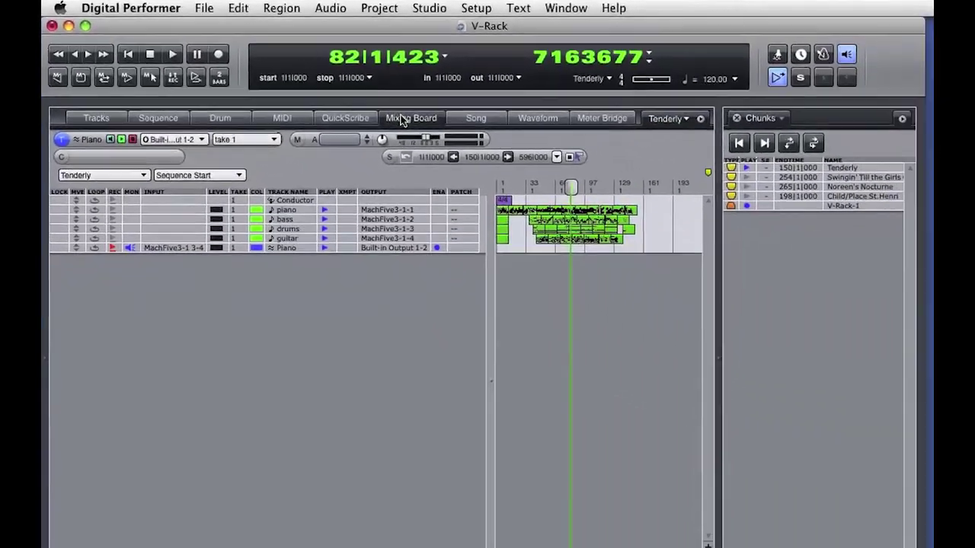
- Show the Mixing Board with the V-Rack-1 strips visible beside Tenderly's channels
click(578, 171)
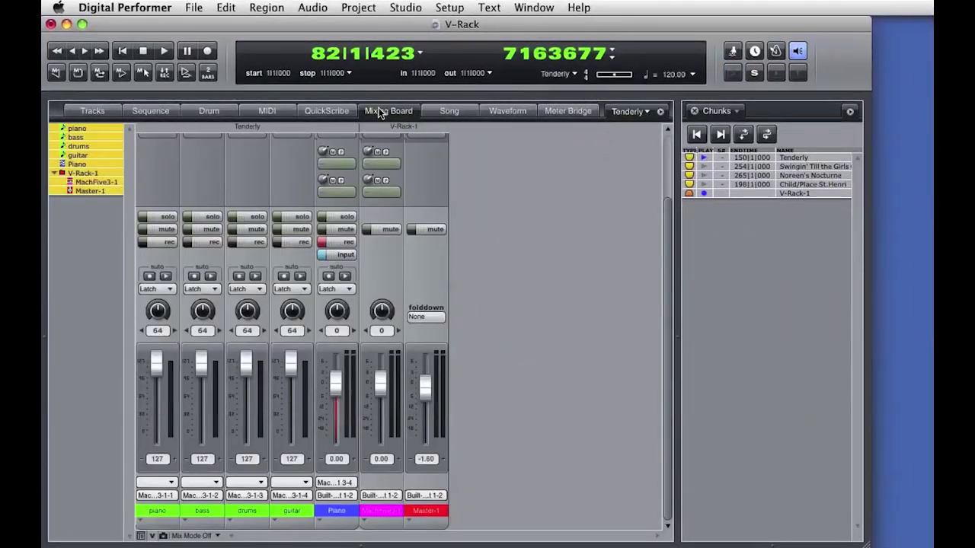
click(74, 174)
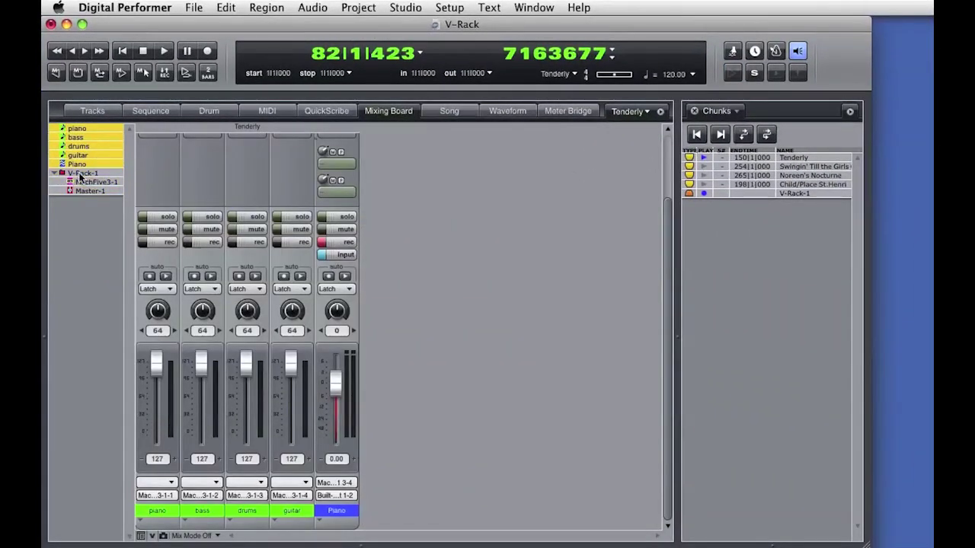
click(85, 173)
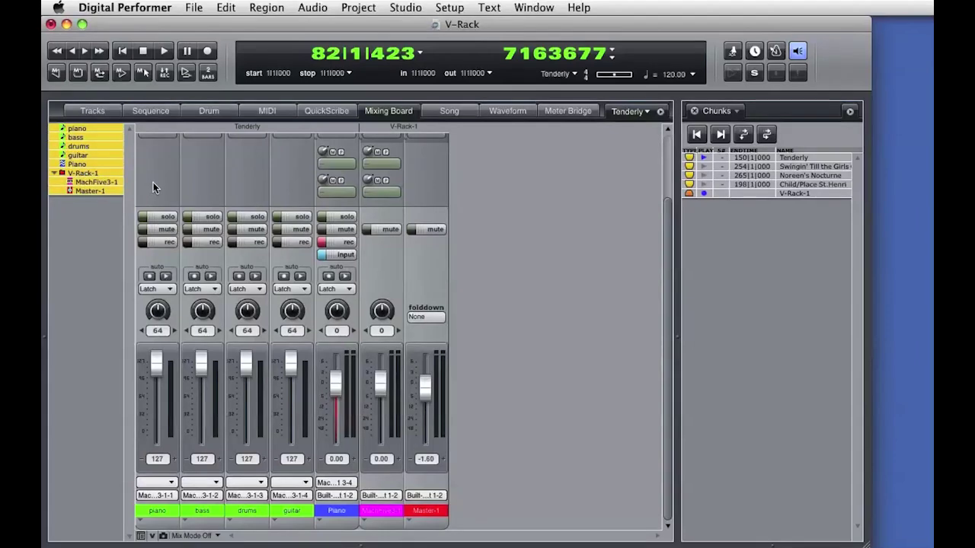
- Audition the Piano fader by lowering it, reset it to 0.00, and stop playback
drag(336, 380, 340, 415)
alt+click(341, 408)
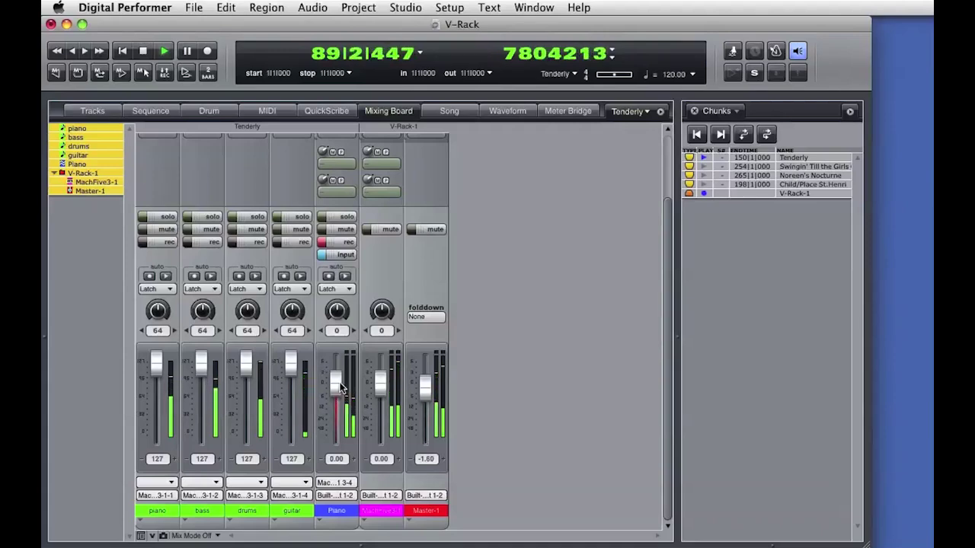
key(super+Tab)
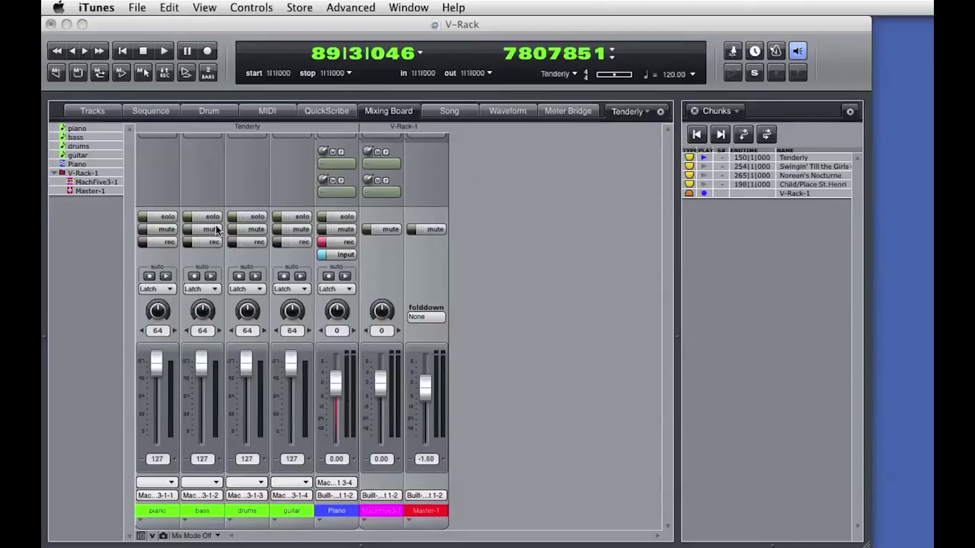
- Bring Digital Performer to the front and show Tenderly's Tracks list with Piano
click(95, 113)
click(95, 113)
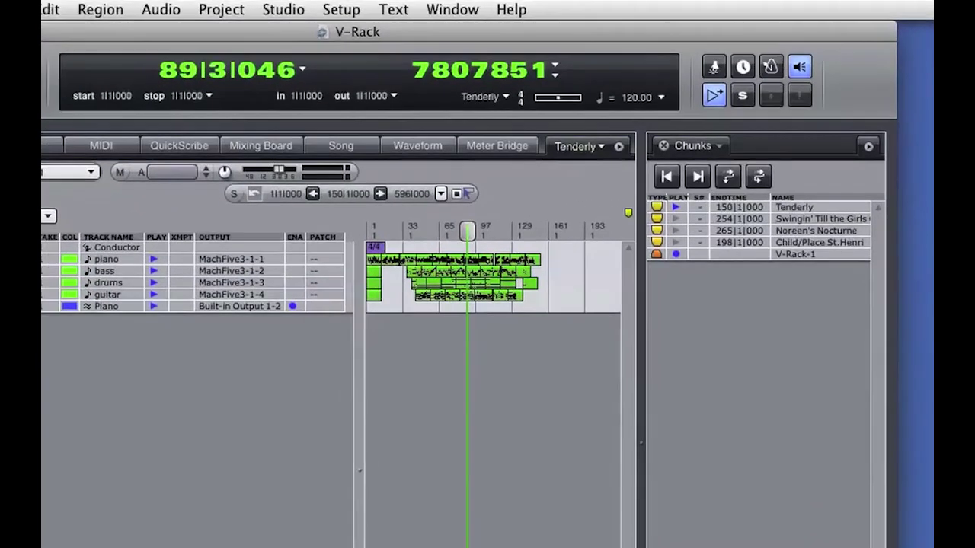